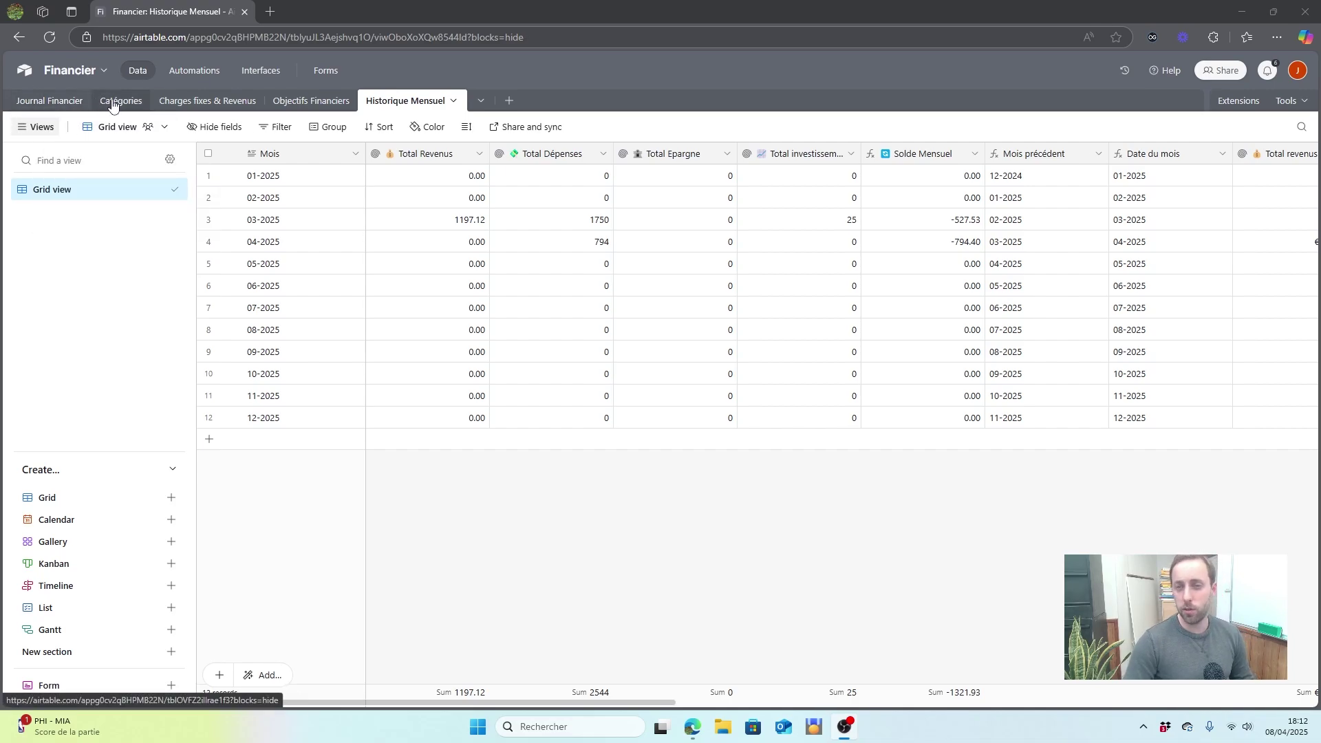
# Step: Look through the Charges fixes & Revenus, Objectifs Financiers and Historique Mensuel tables of the Financier base
pyautogui.click(220, 101)
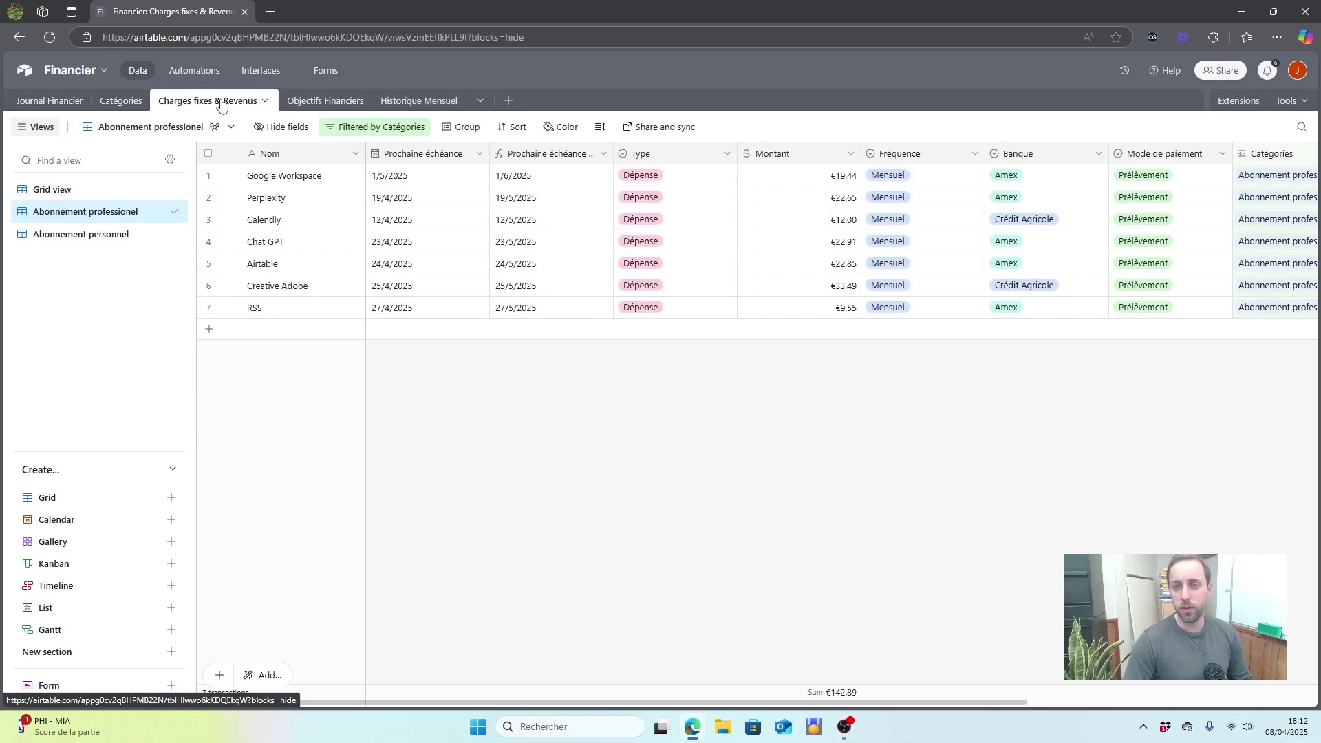
pyautogui.click(314, 101)
pyautogui.click(398, 103)
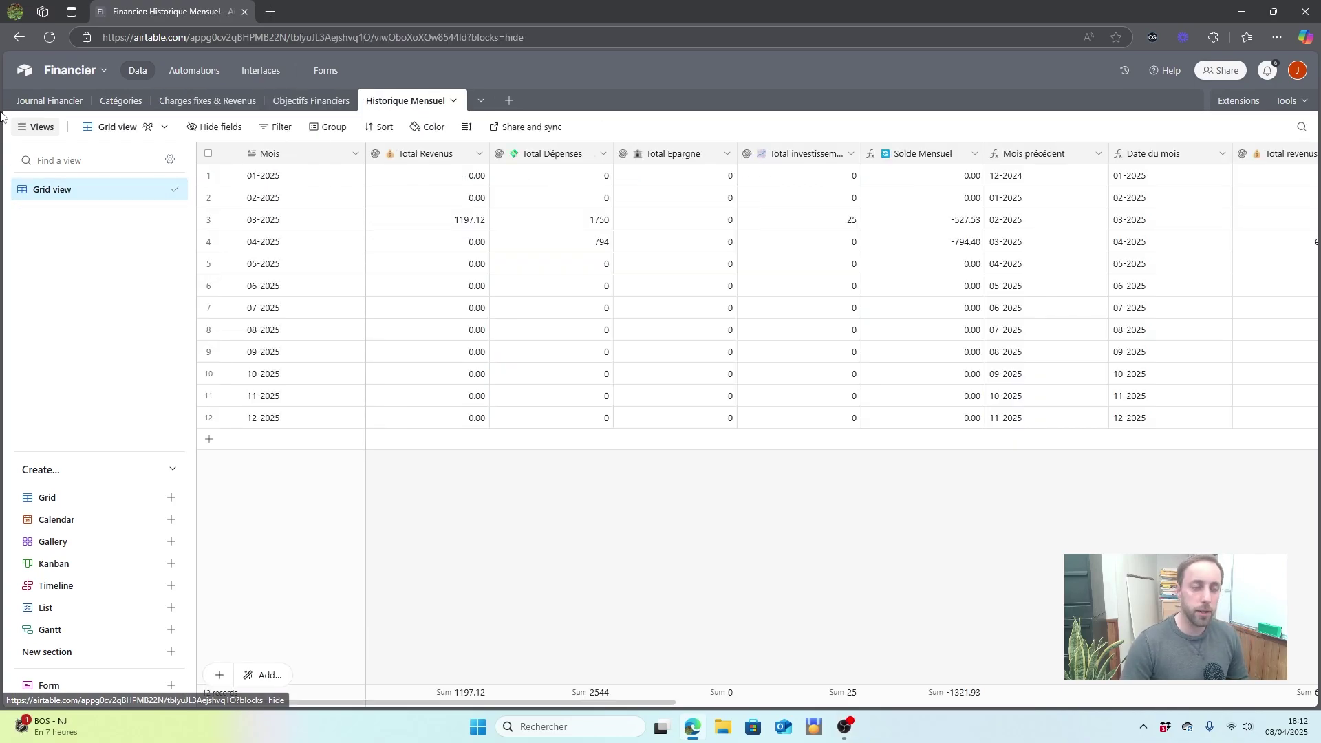
# Step: Review the transactions in the Journal Financier table and inspect the options defined for its Type field
pyautogui.click(31, 103)
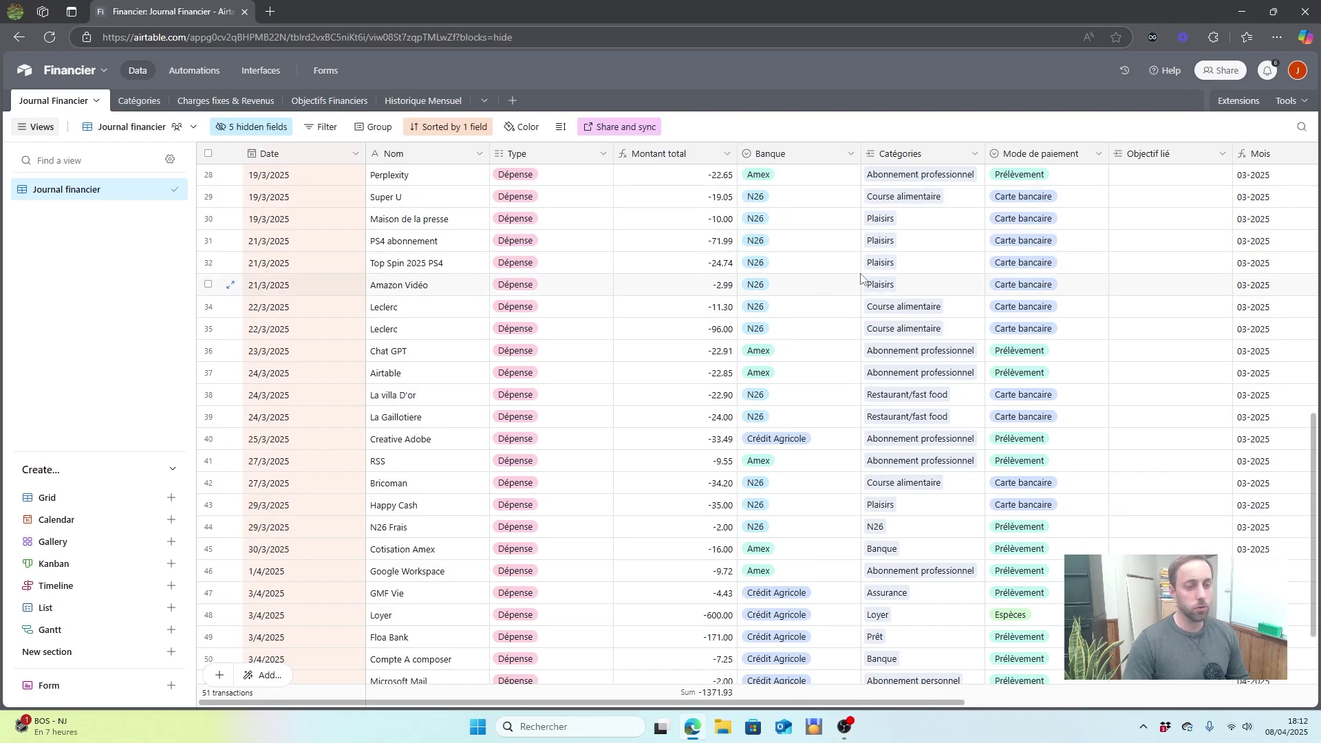
pyautogui.scroll(6, 942, 333)
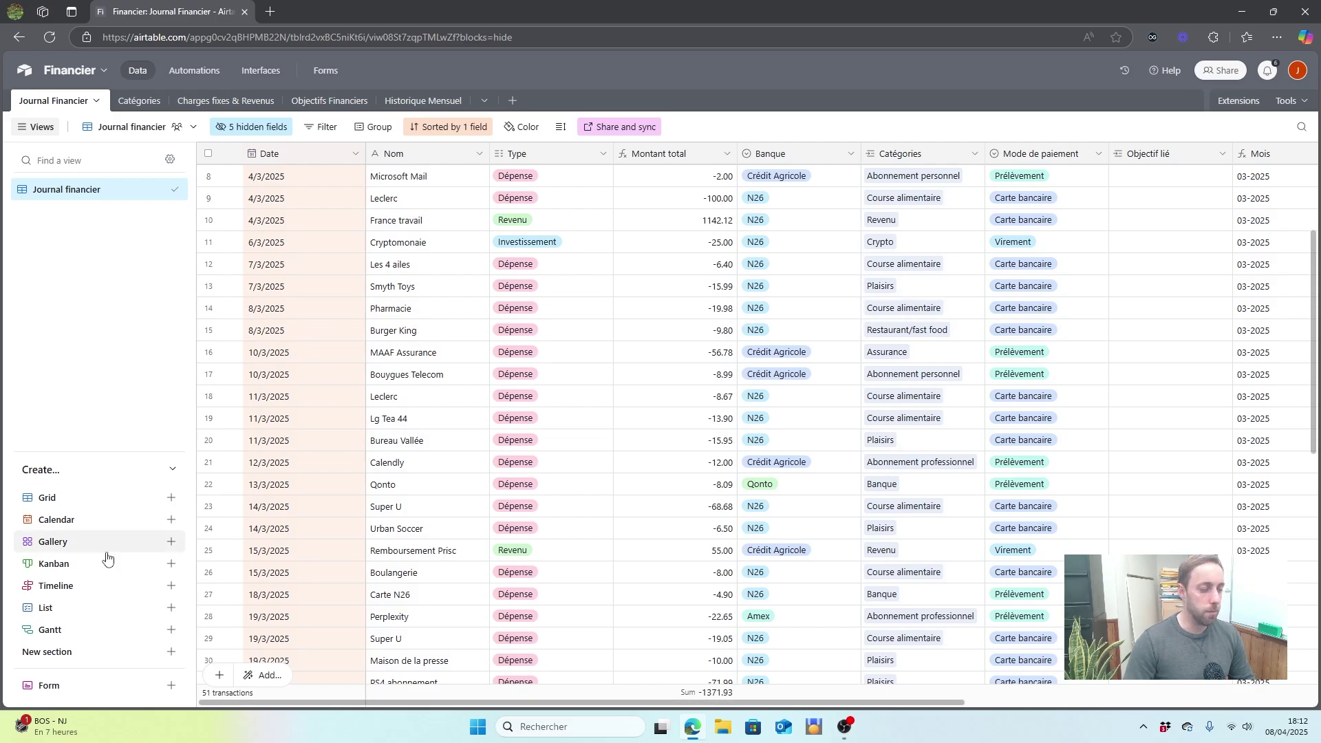
pyautogui.moveTo(444, 704); pyautogui.dragTo(310, 482)
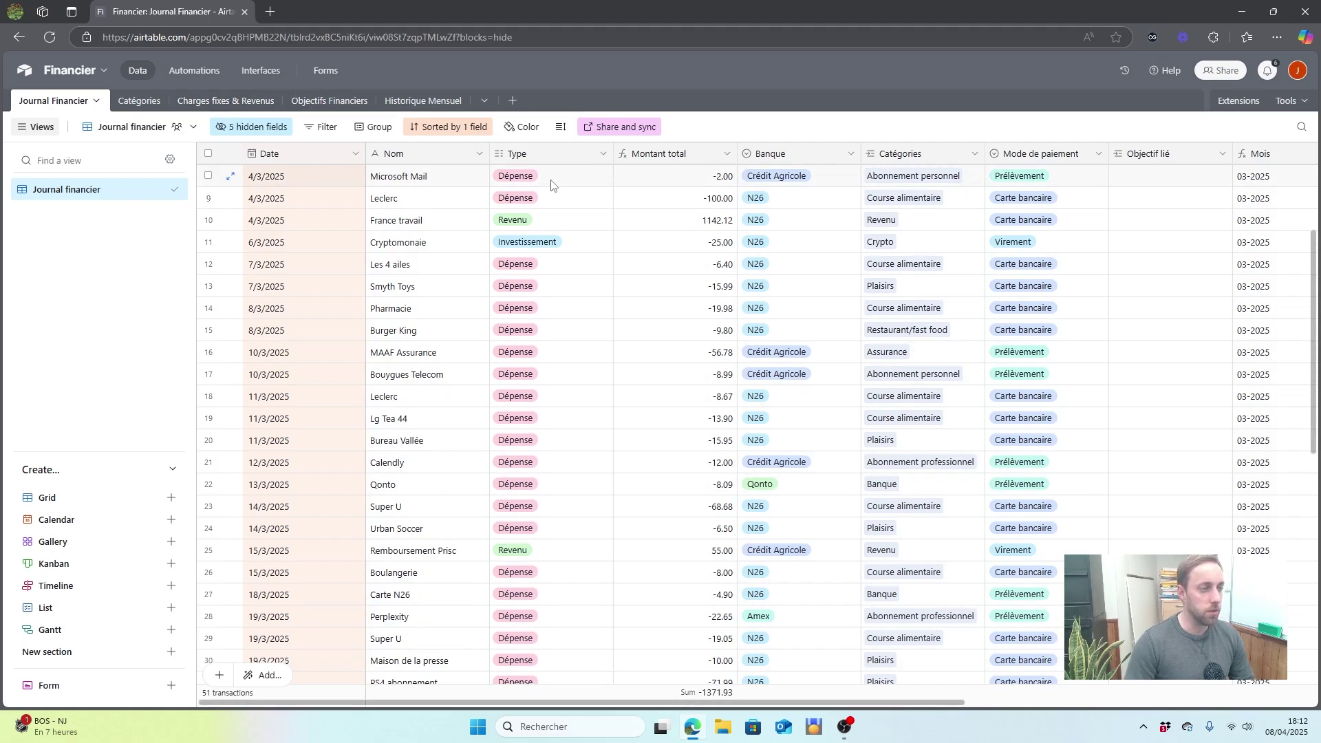
pyautogui.scroll(1, 550, 160)
pyautogui.click(549, 218)
pyautogui.doubleClick(581, 156)
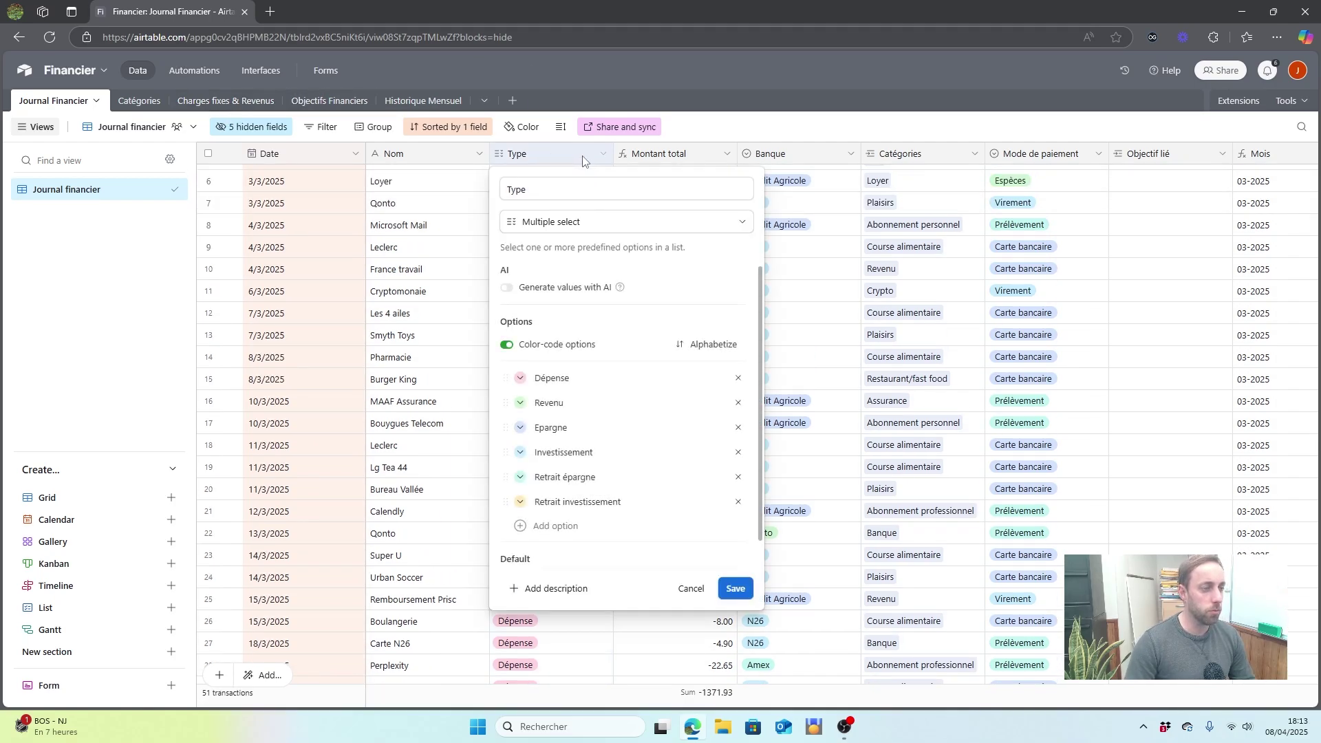
pyautogui.click(443, 540)
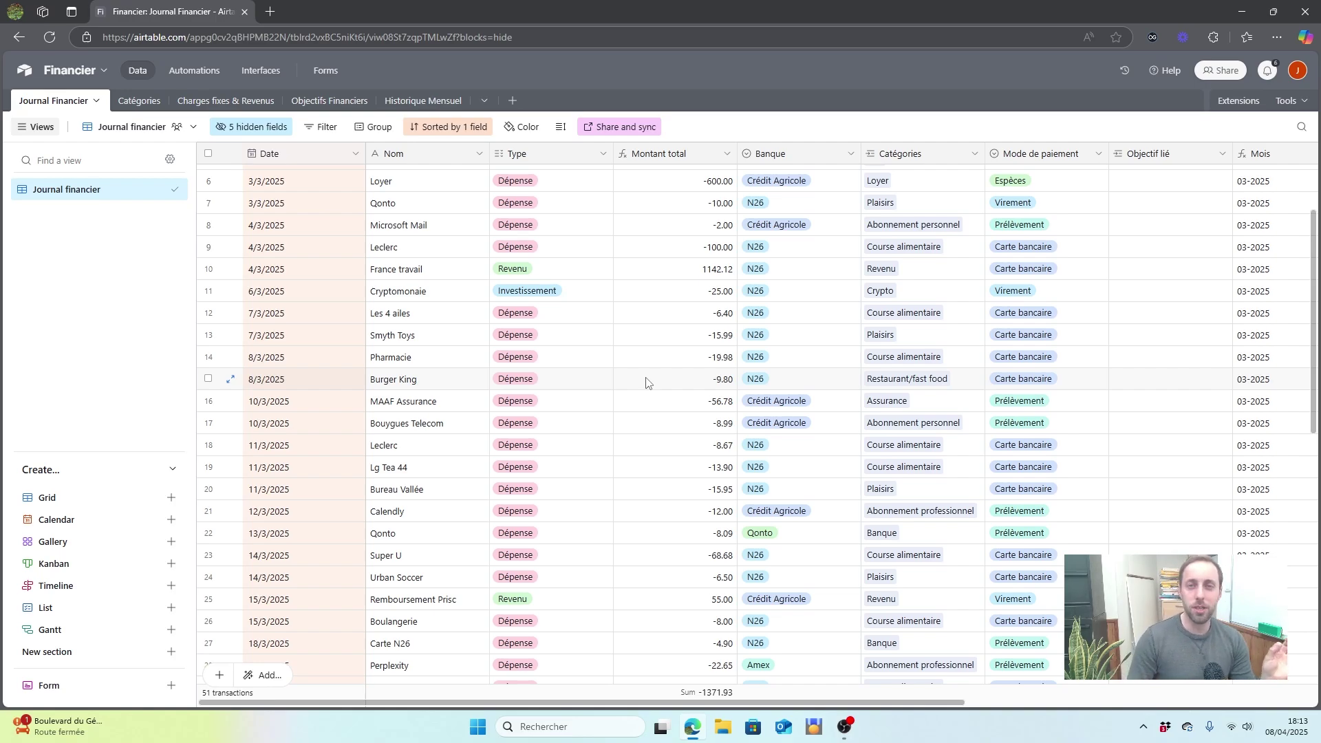
# Step: Review the Catégories table, going through the category entries from Abonnement personnel to Loyer
pyautogui.click(154, 103)
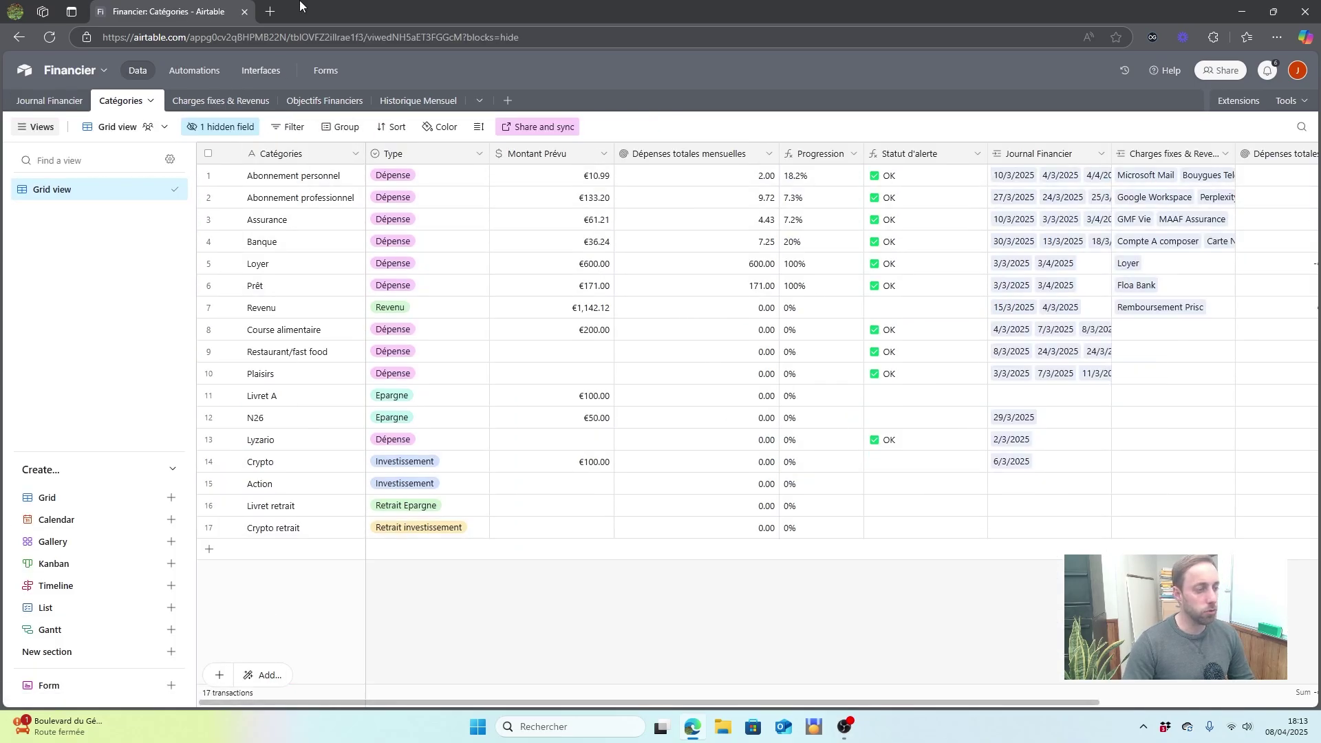
pyautogui.click(330, 182)
pyautogui.click(335, 203)
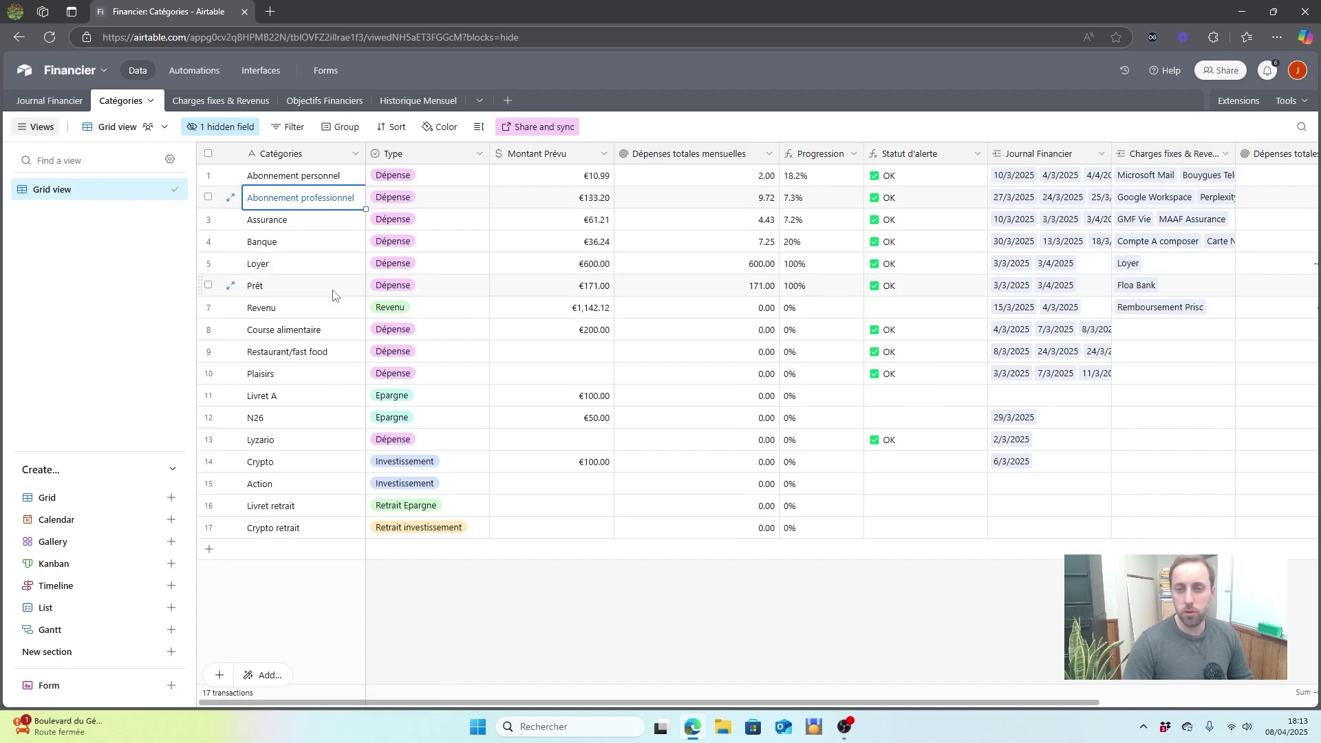
pyautogui.click(276, 224)
pyautogui.click(276, 245)
pyautogui.click(277, 265)
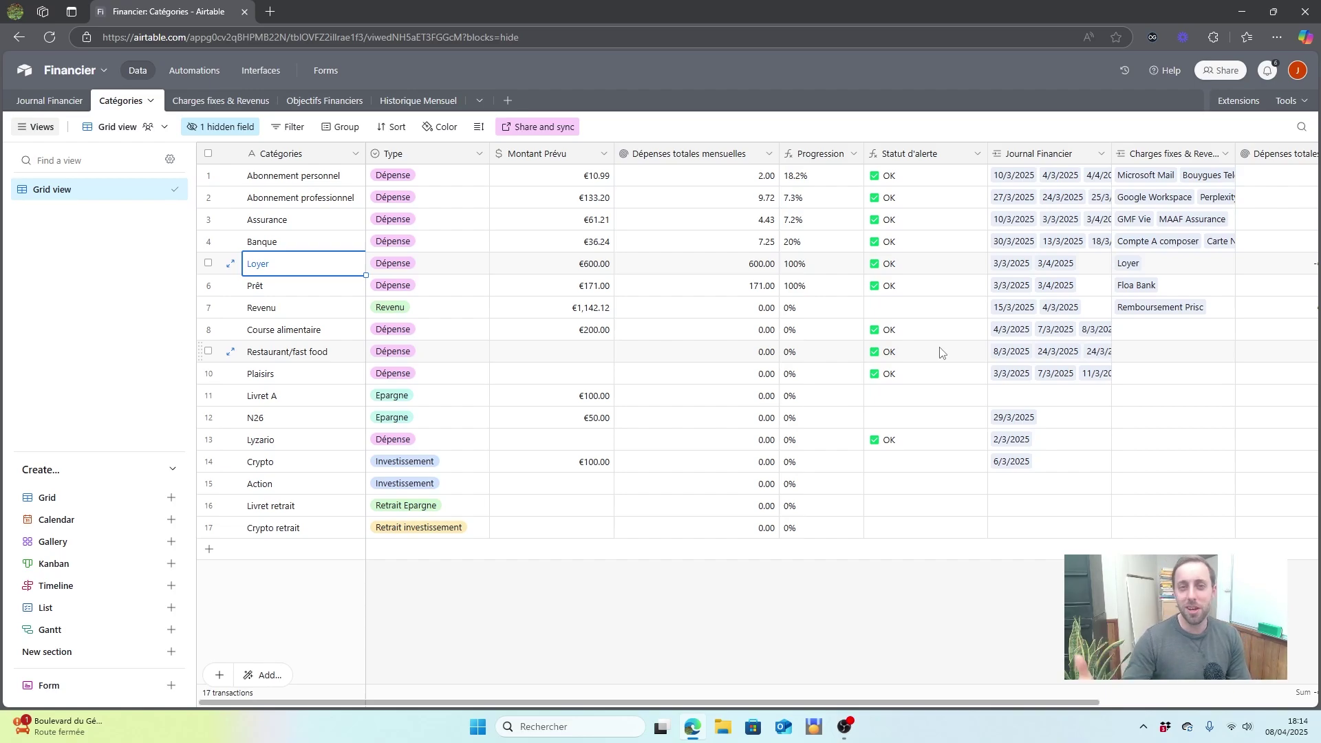
# Step: View all records of Charges fixes & Revenus in its Grid view, and look at the Objectifs Financiers table
pyautogui.click(220, 101)
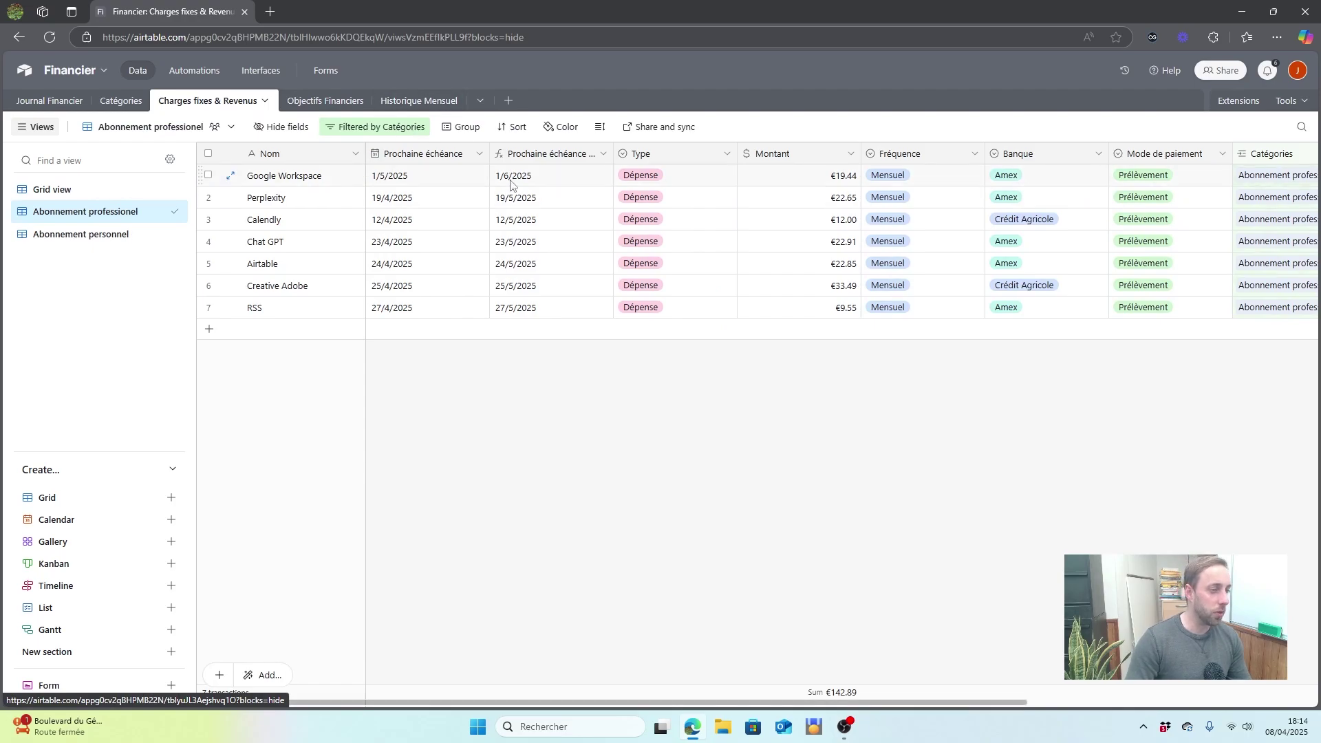
pyautogui.click(49, 192)
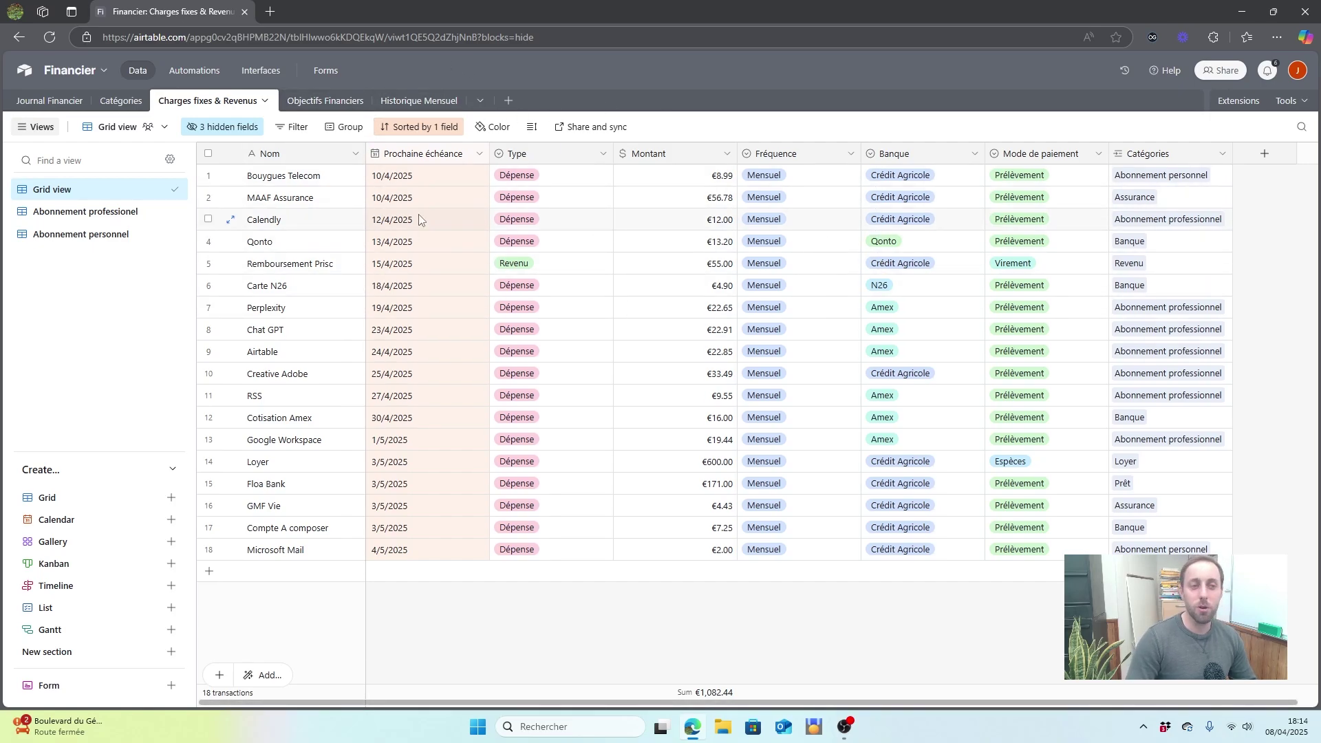
pyautogui.click(325, 100)
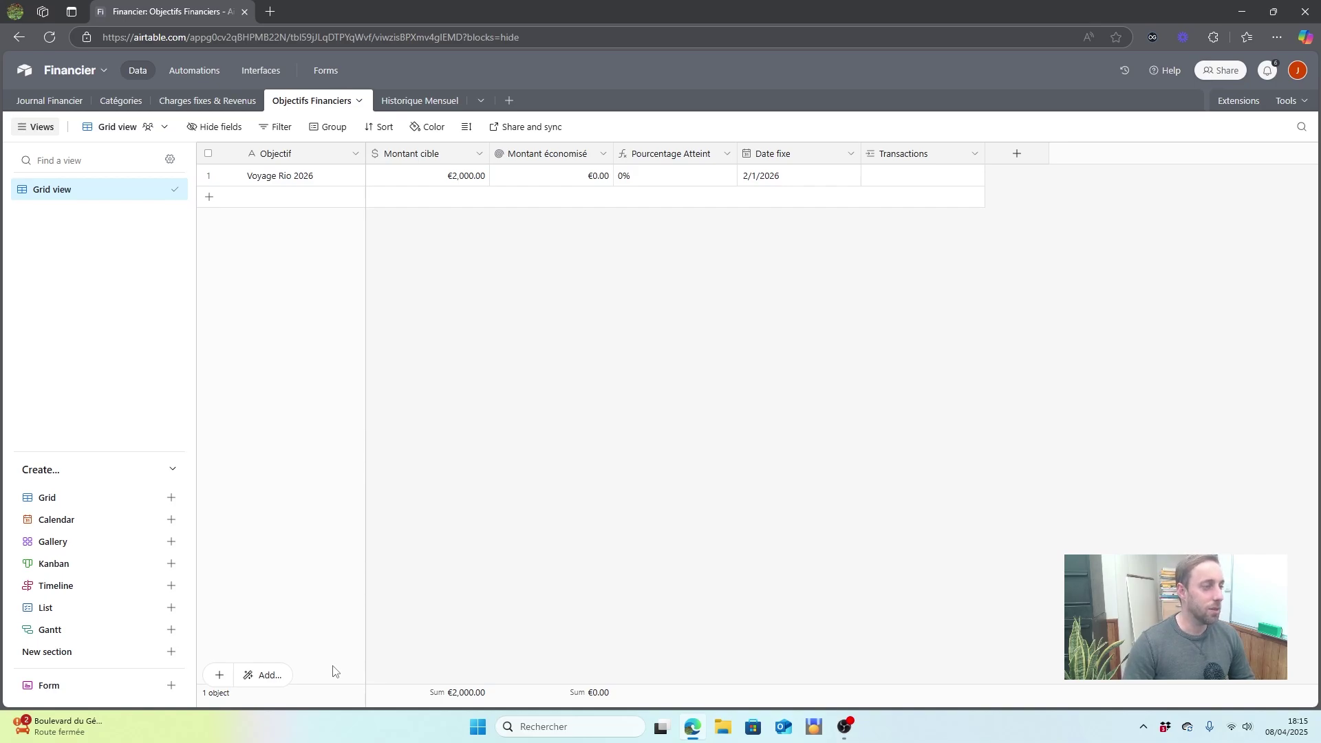
# Step: Examine the Historique Mensuel table's columns, from the monthly totals across to the previous-month and Ecart fields
pyautogui.click(437, 101)
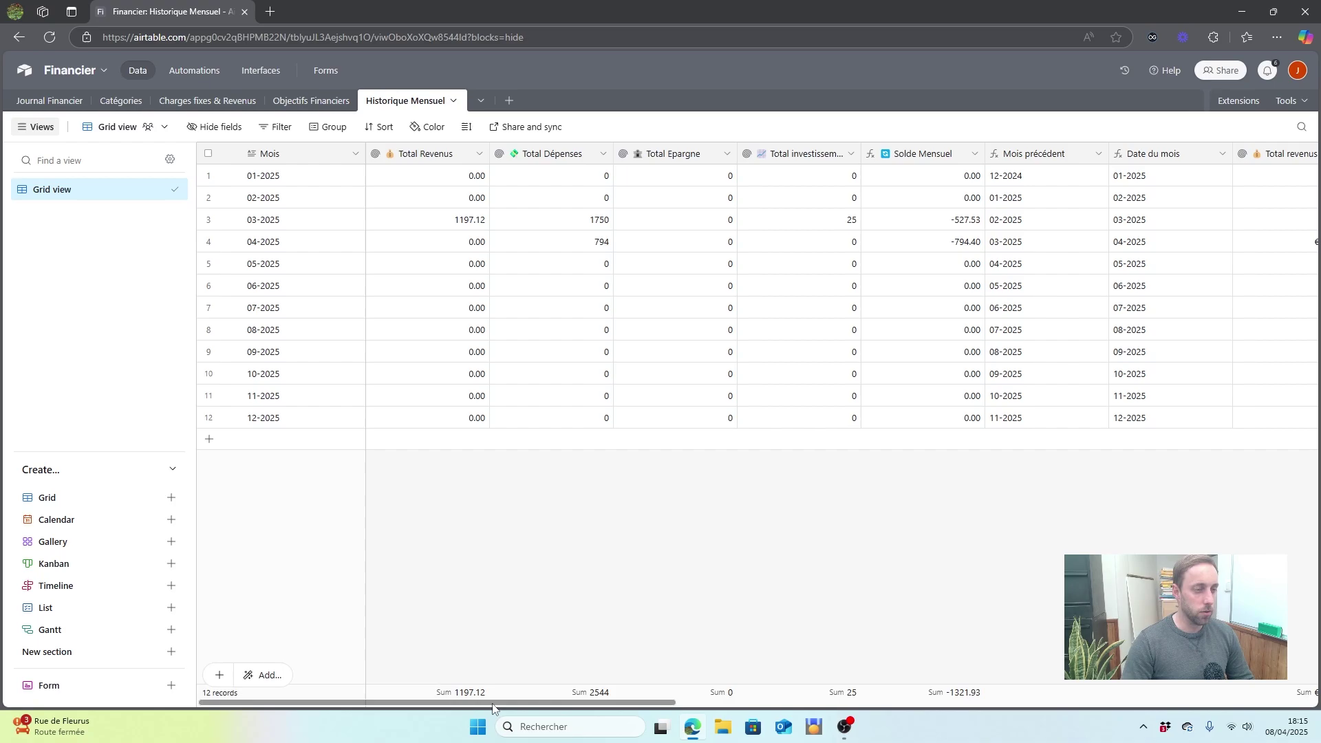
pyautogui.moveTo(540, 703)
pyautogui.mouseDown()
pyautogui.moveTo(1118, 705)
pyautogui.moveTo(541, 705)
pyautogui.mouseUp()
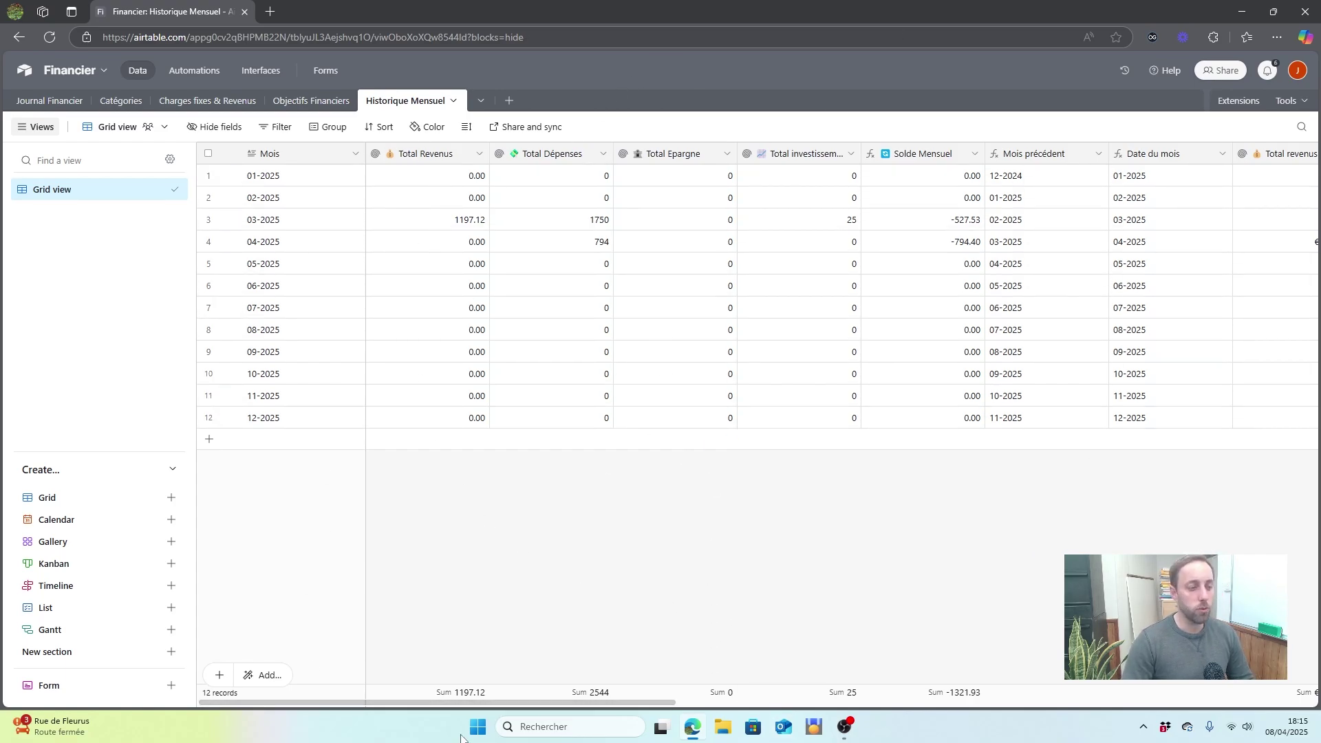
pyautogui.moveTo(530, 703); pyautogui.dragTo(845, 704)
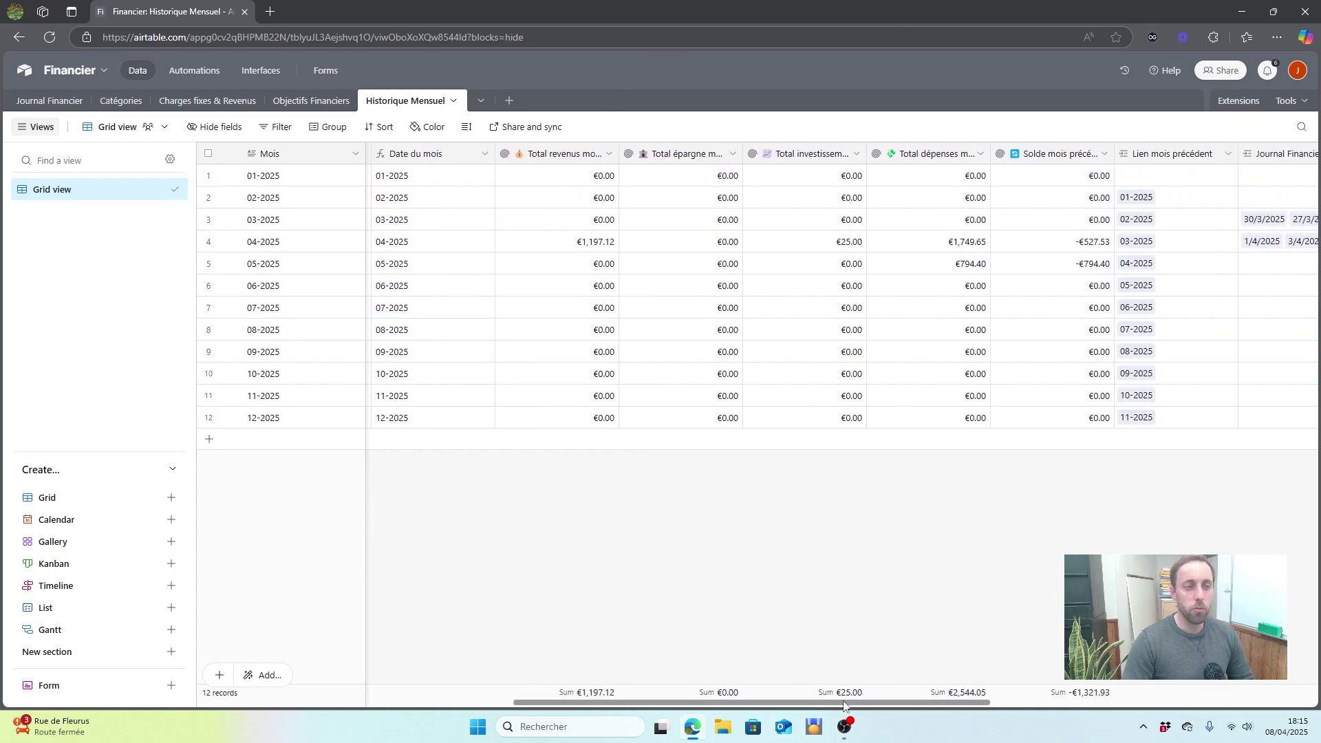
pyautogui.hscroll(3, 845, 703)
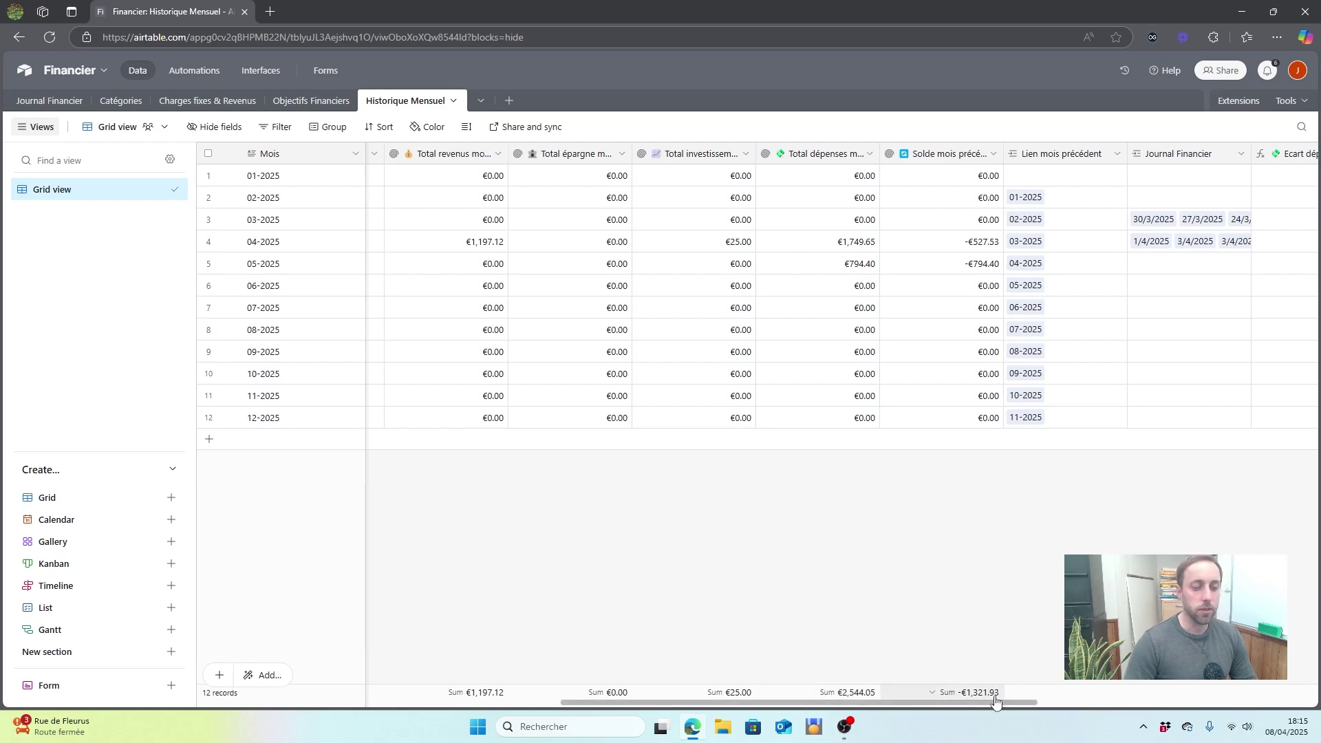
pyautogui.hscroll(9, 1135, 698)
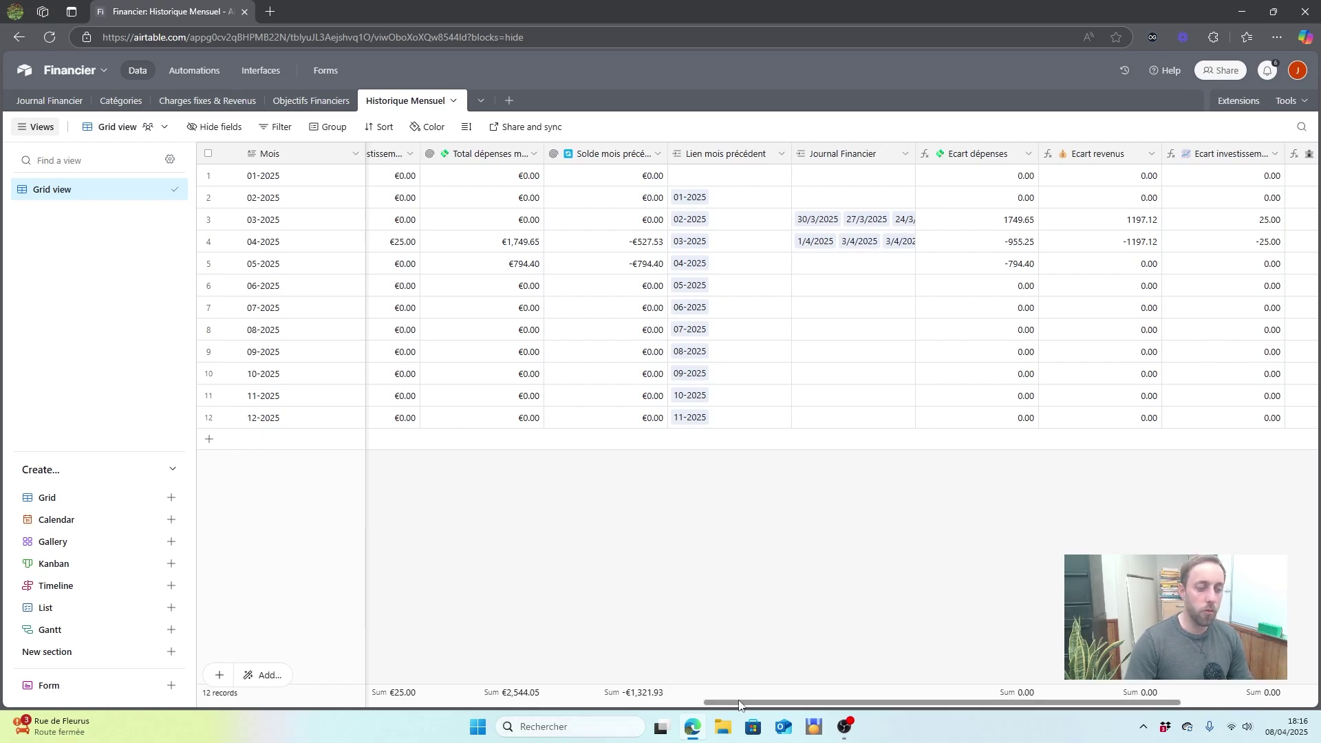
pyautogui.moveTo(737, 704); pyautogui.dragTo(220, 729)
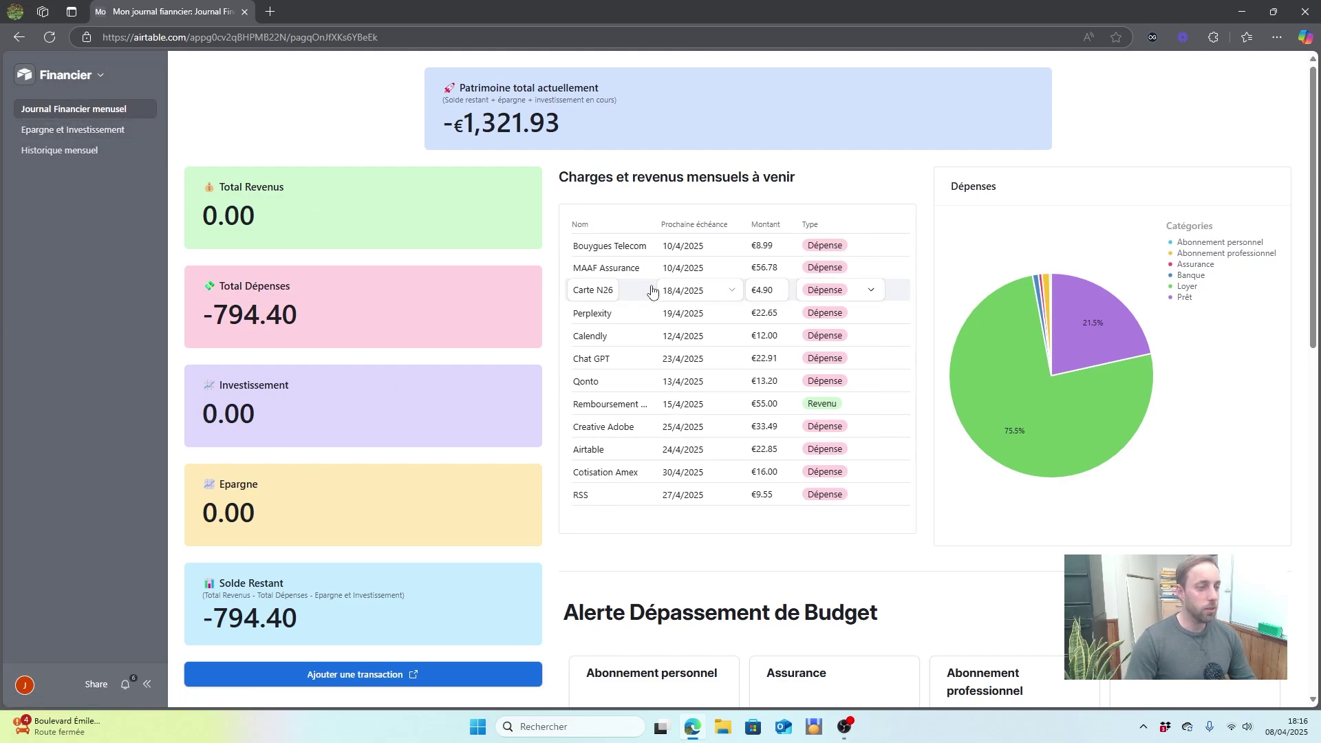
# Step: Examine the monthly financial journal dashboard, including its totals, upcoming charges, budget alerts and transaction history
pyautogui.scroll(-15, 757, 331)
pyautogui.scroll(15, 836, 390)
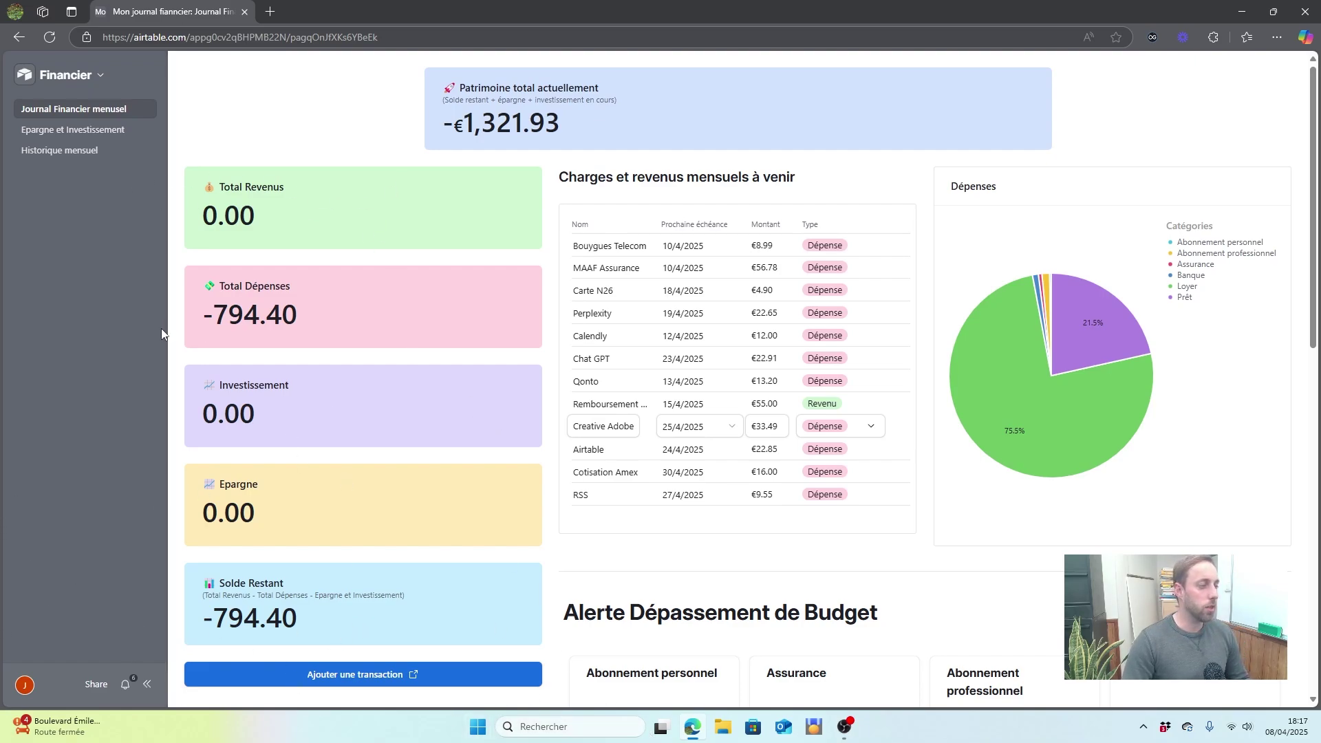
pyautogui.scroll(-3, 285, 346)
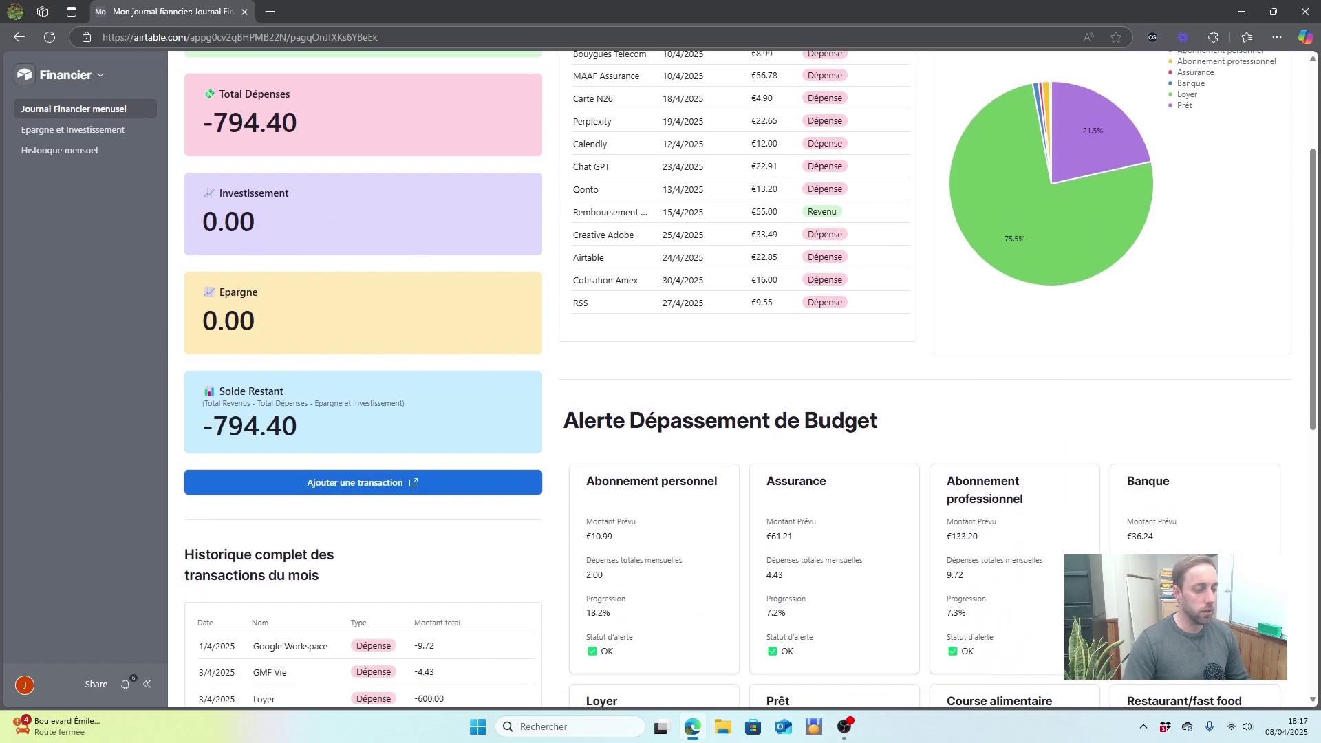
pyautogui.scroll(3, 1009, 411)
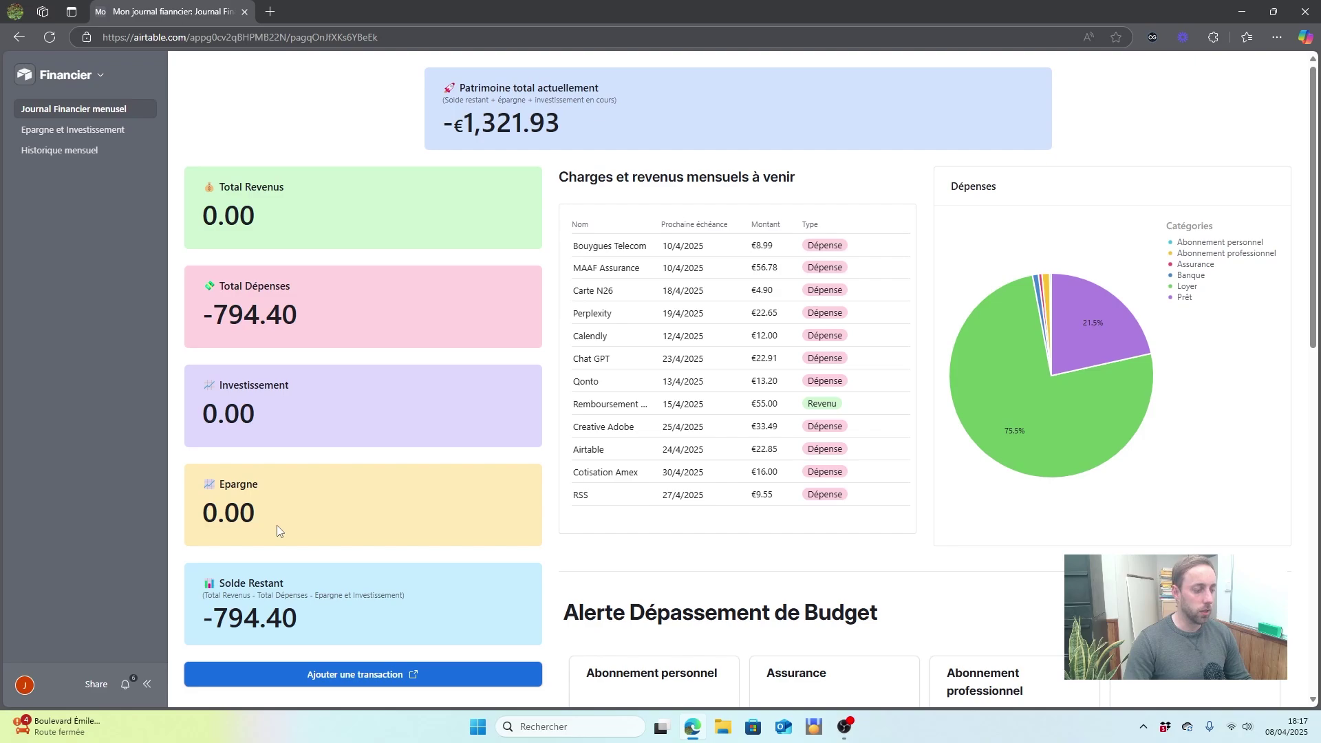
# Step: Open the form for adding a transaction from the dashboard and review its fields
pyautogui.scroll(-2, 302, 540)
pyautogui.click(331, 547)
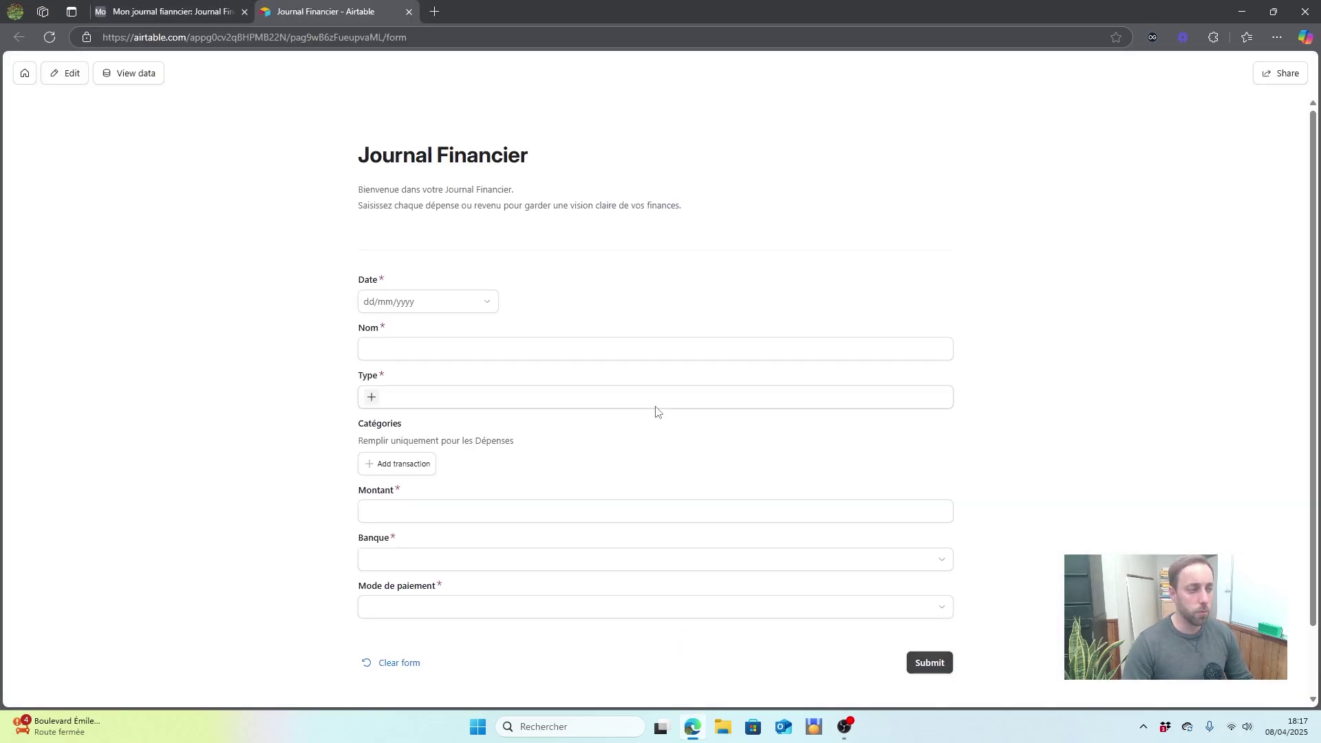
pyautogui.scroll(-1, 651, 164)
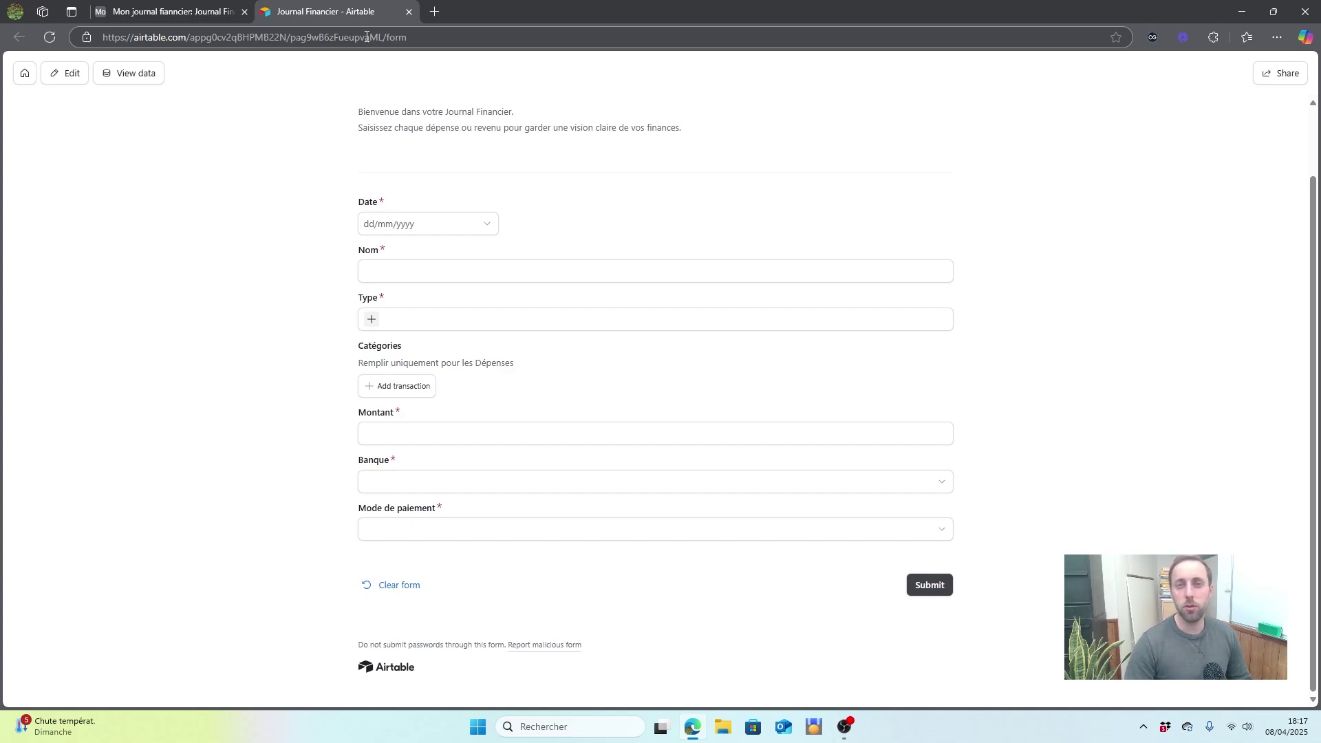
# Step: Return to the dashboard and review the Epargne et Investissement page down to its Objectifs Financiers section
pyautogui.click(184, 7)
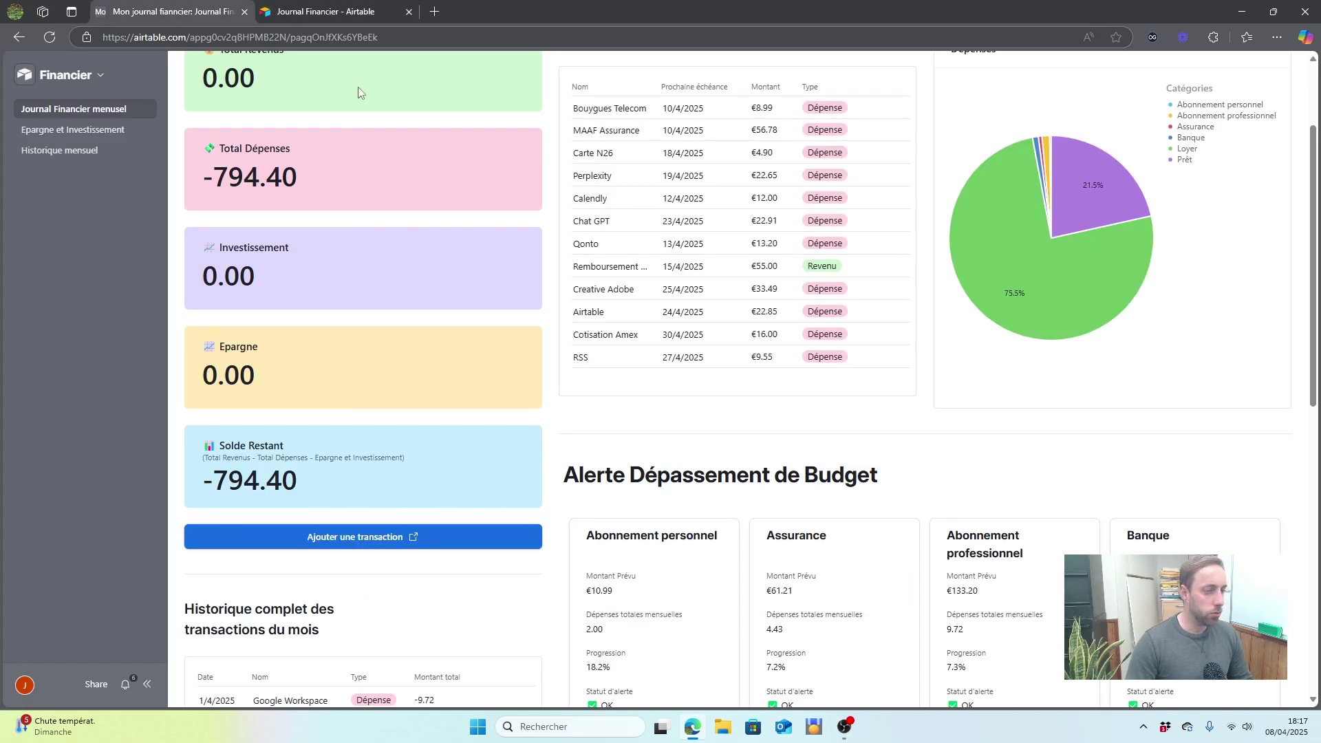
pyautogui.click(72, 129)
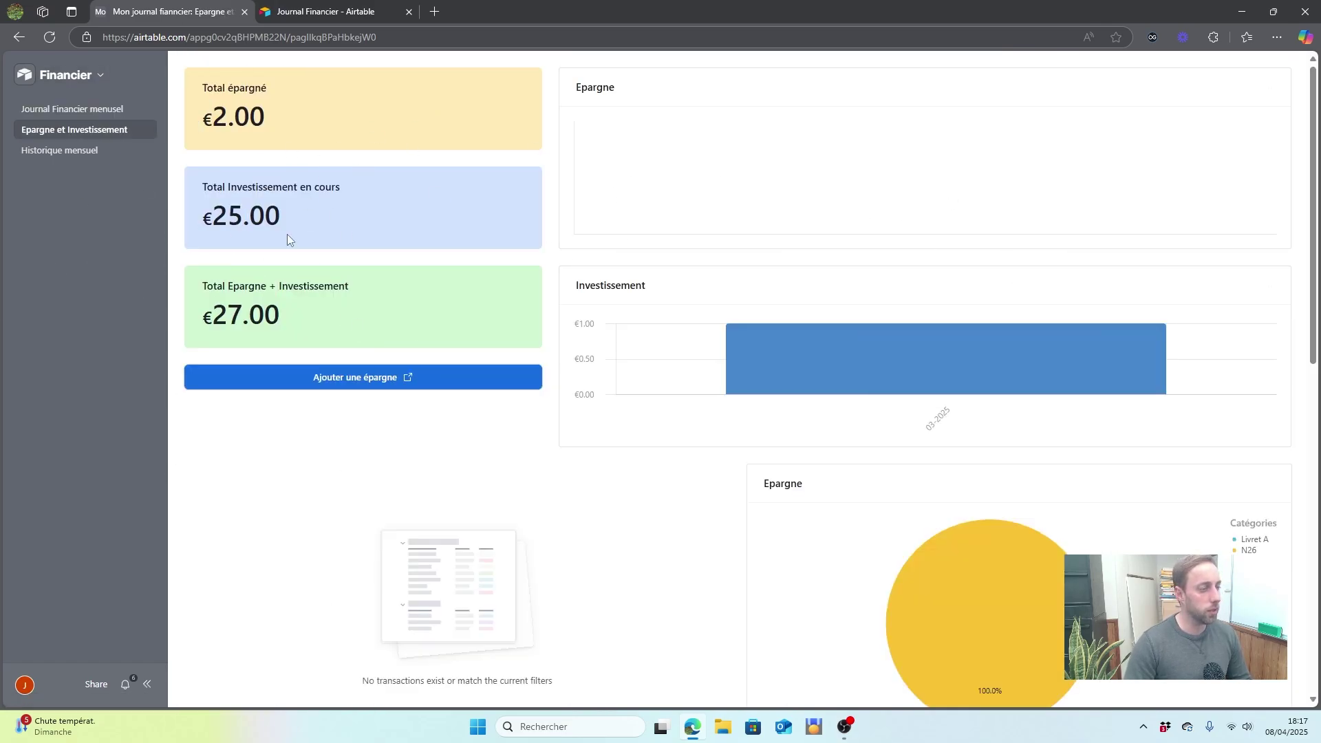
pyautogui.scroll(-8, 675, 366)
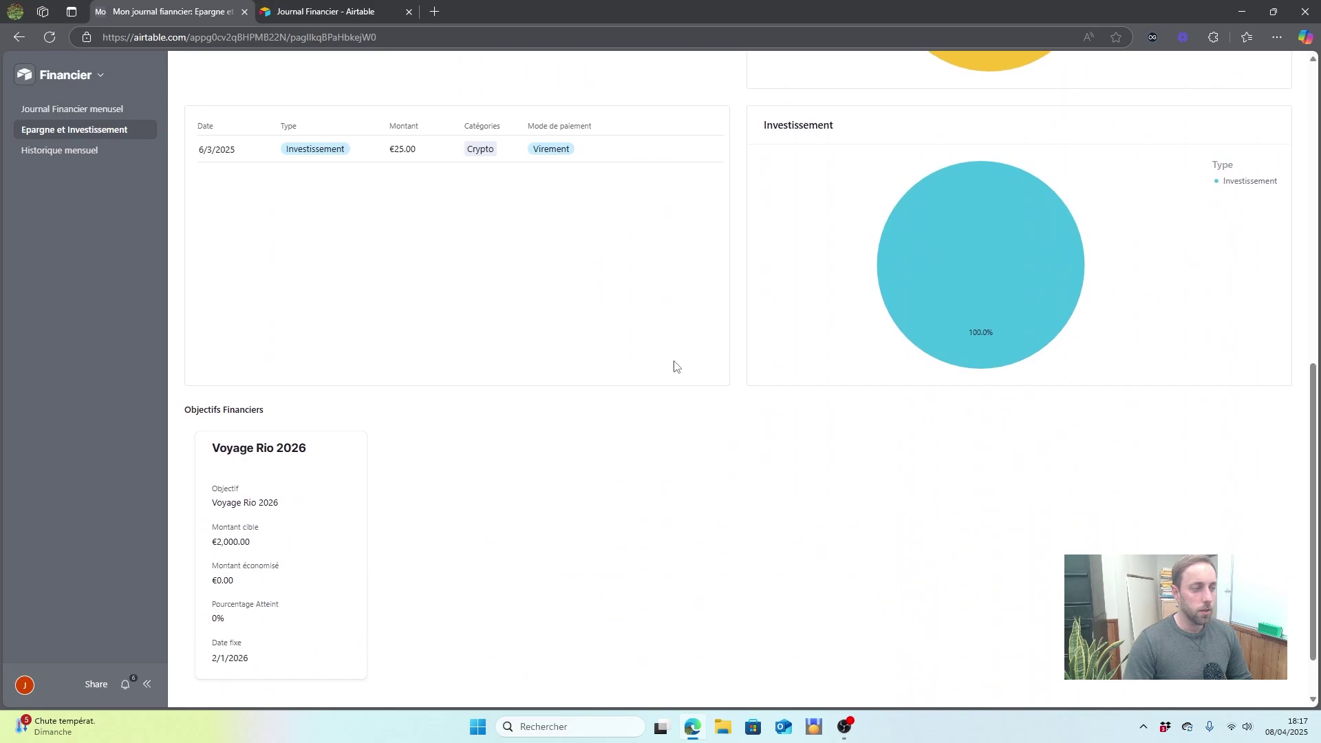
pyautogui.scroll(10, 684, 366)
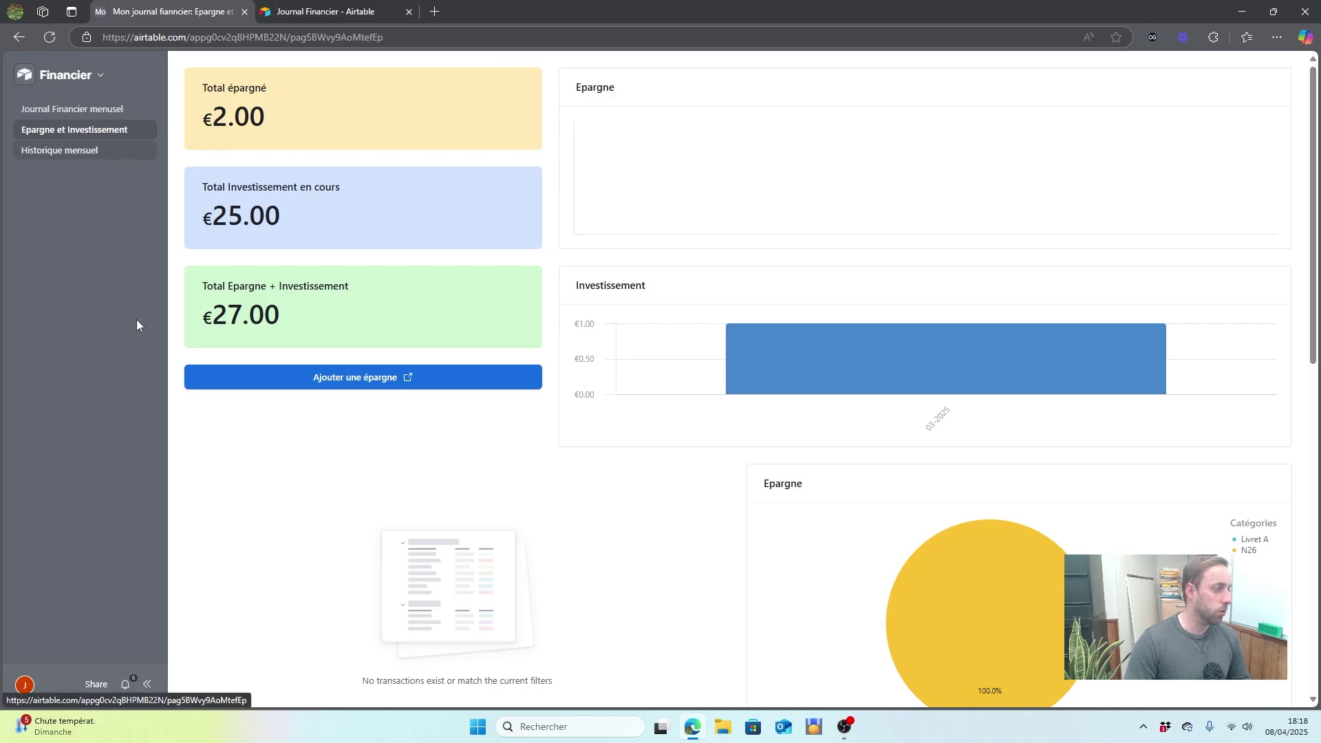
# Step: Open the Historique mensuel page and look over its monthly comparison and trend charts
pyautogui.click(146, 151)
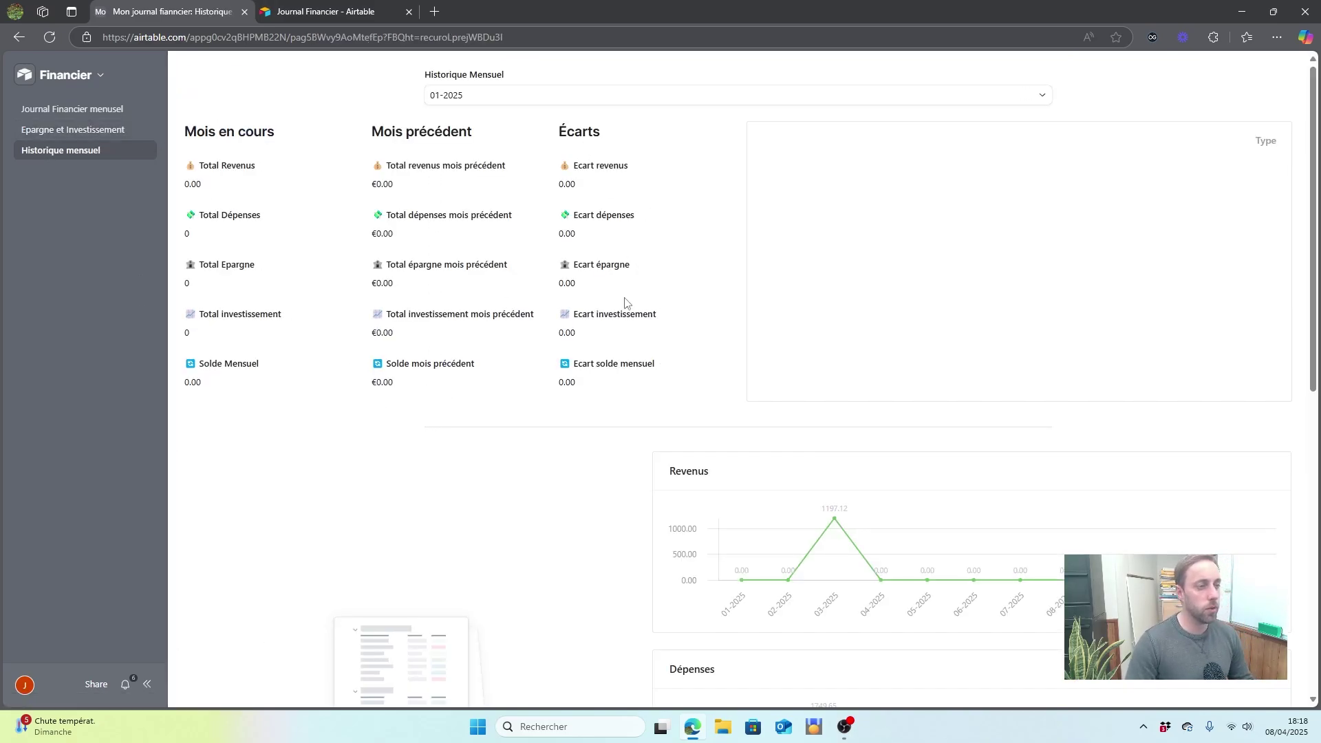
pyautogui.scroll(-4, 997, 415)
pyautogui.scroll(-5, 997, 415)
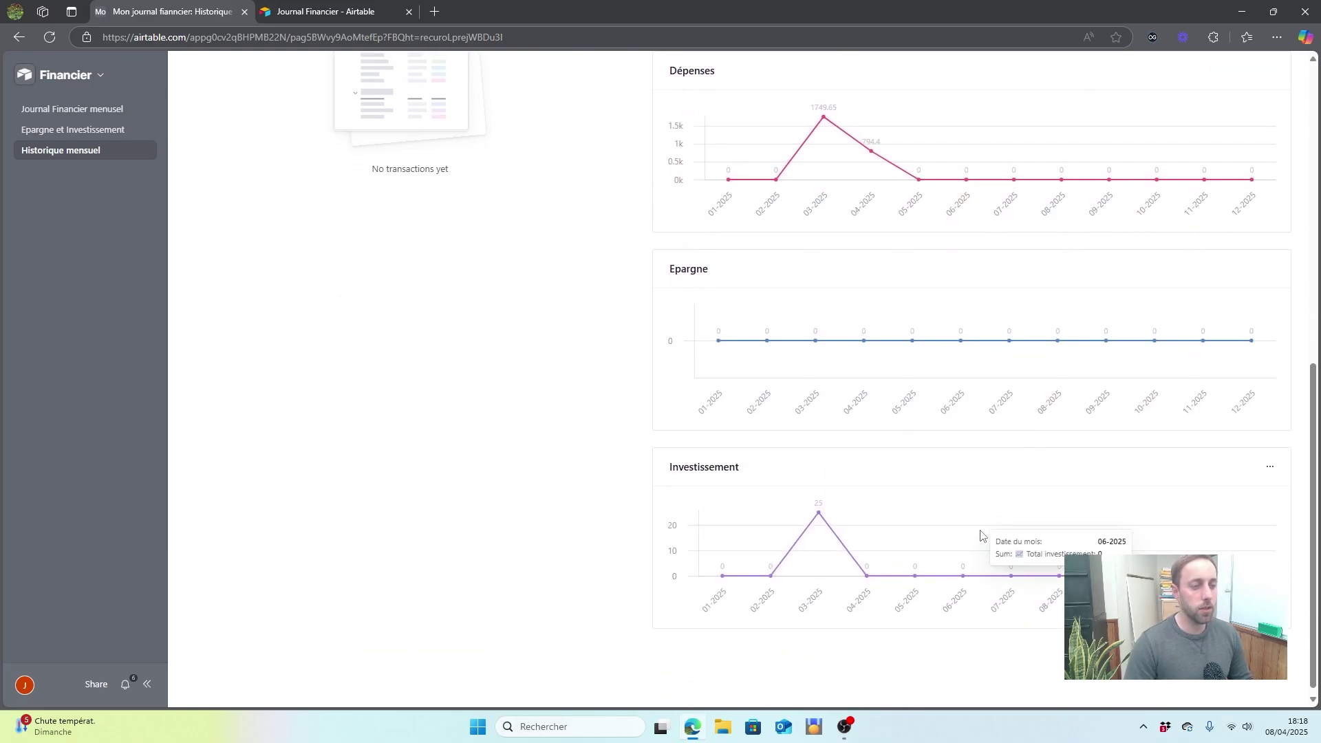
pyautogui.scroll(8, 983, 535)
pyautogui.scroll(1, 934, 523)
# Step: Show the monthly history for 03-2025 and review its figures, transactions and charts
pyautogui.click(575, 96)
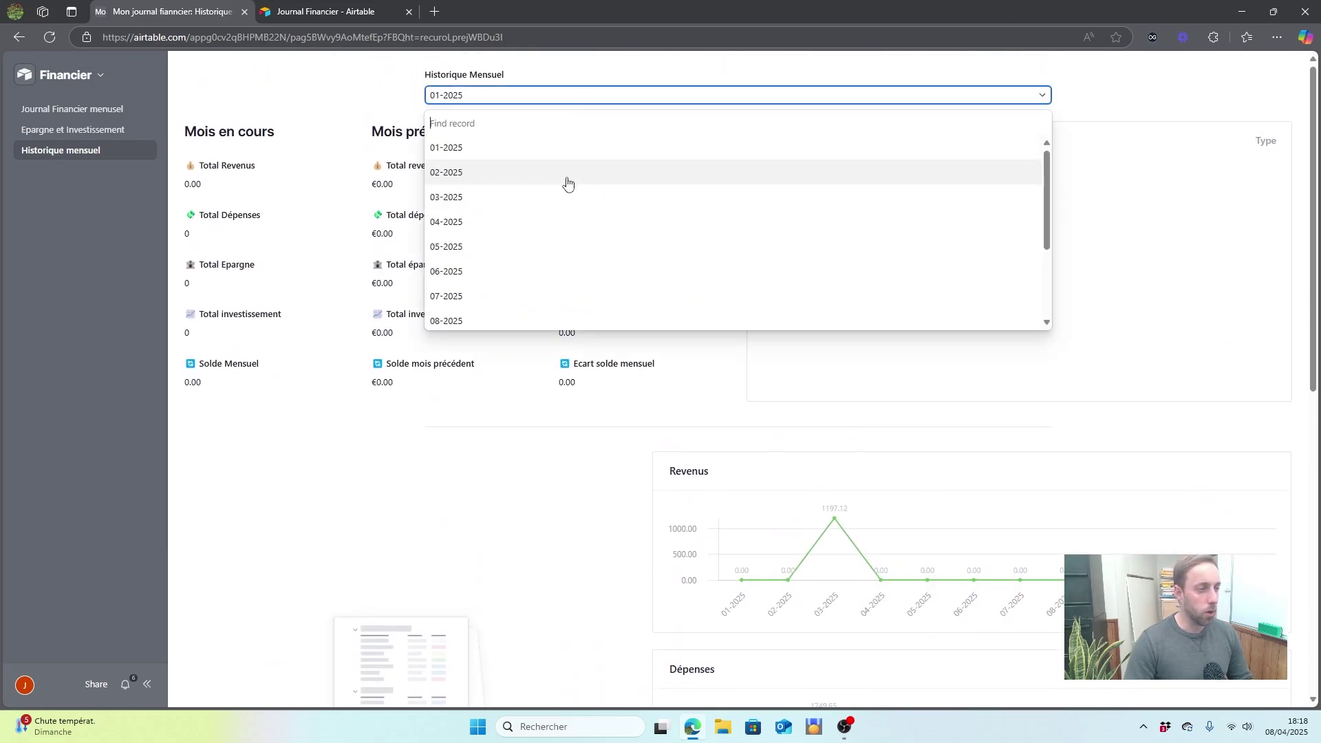
pyautogui.click(530, 199)
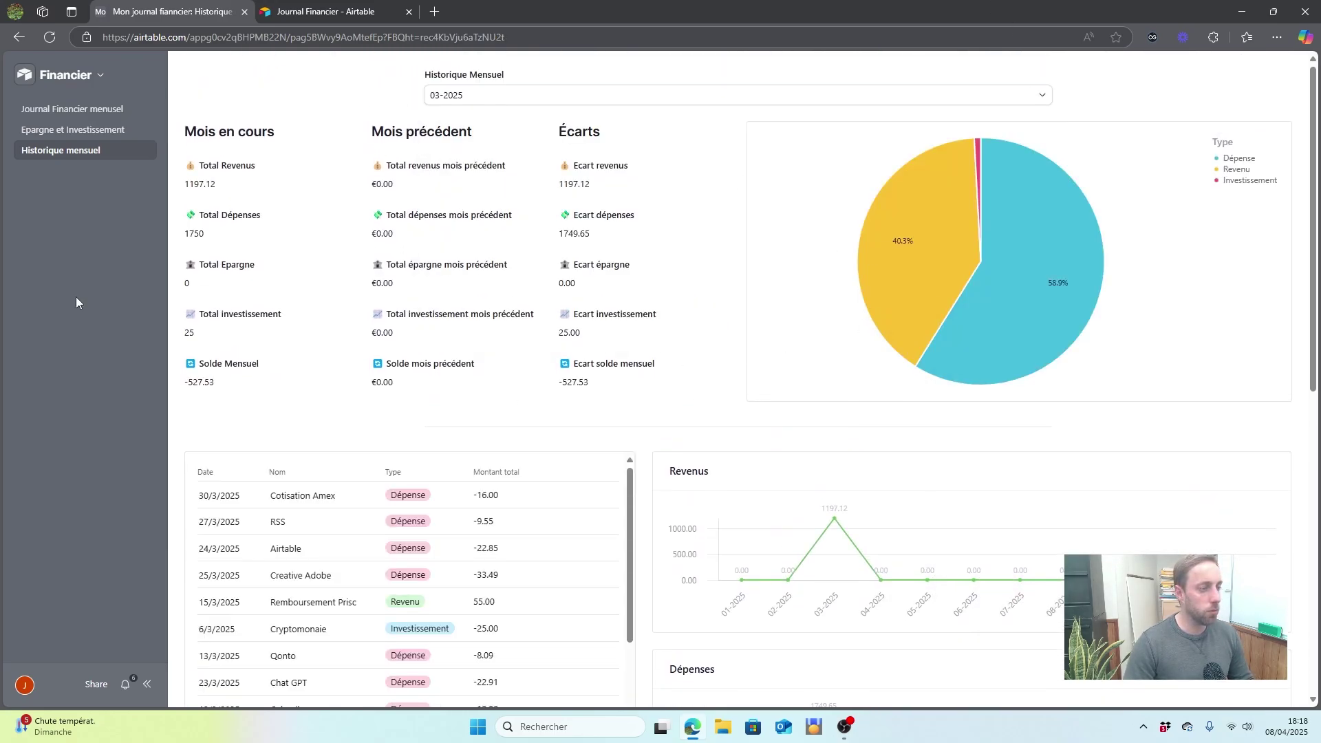
pyautogui.scroll(-3, 631, 145)
pyautogui.scroll(-5, 734, 292)
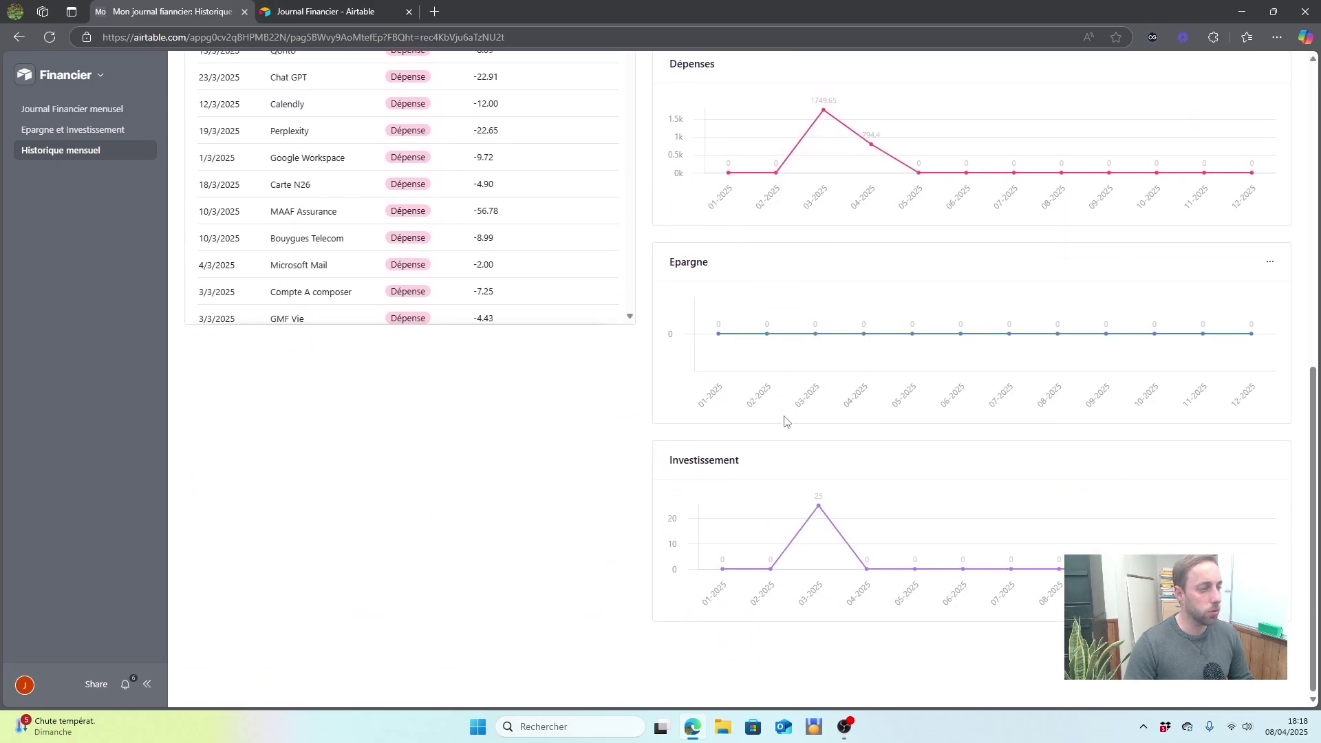
pyautogui.scroll(9, 785, 422)
# Step: Show the monthly history for 04-2025 and review its comparison with the previous month, transactions and charts
pyautogui.click(580, 97)
pyautogui.click(508, 219)
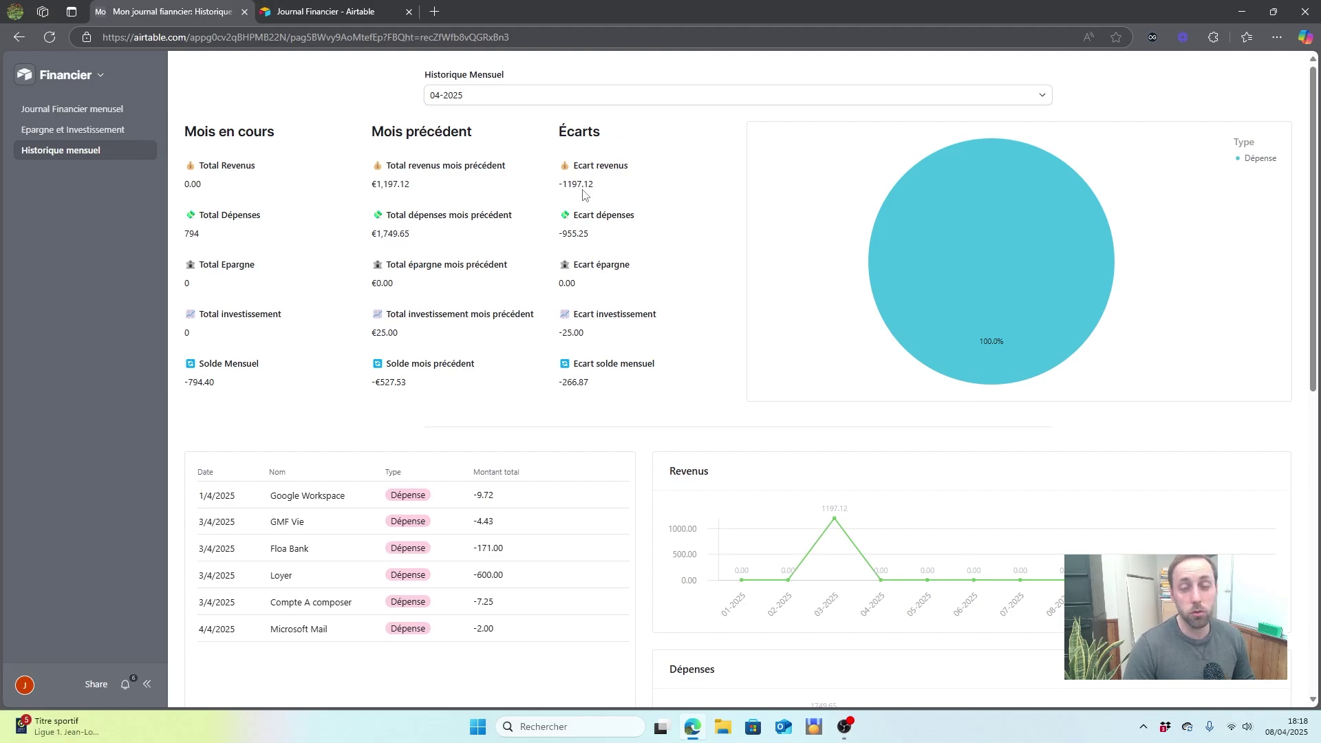
pyautogui.scroll(-5, 1127, 381)
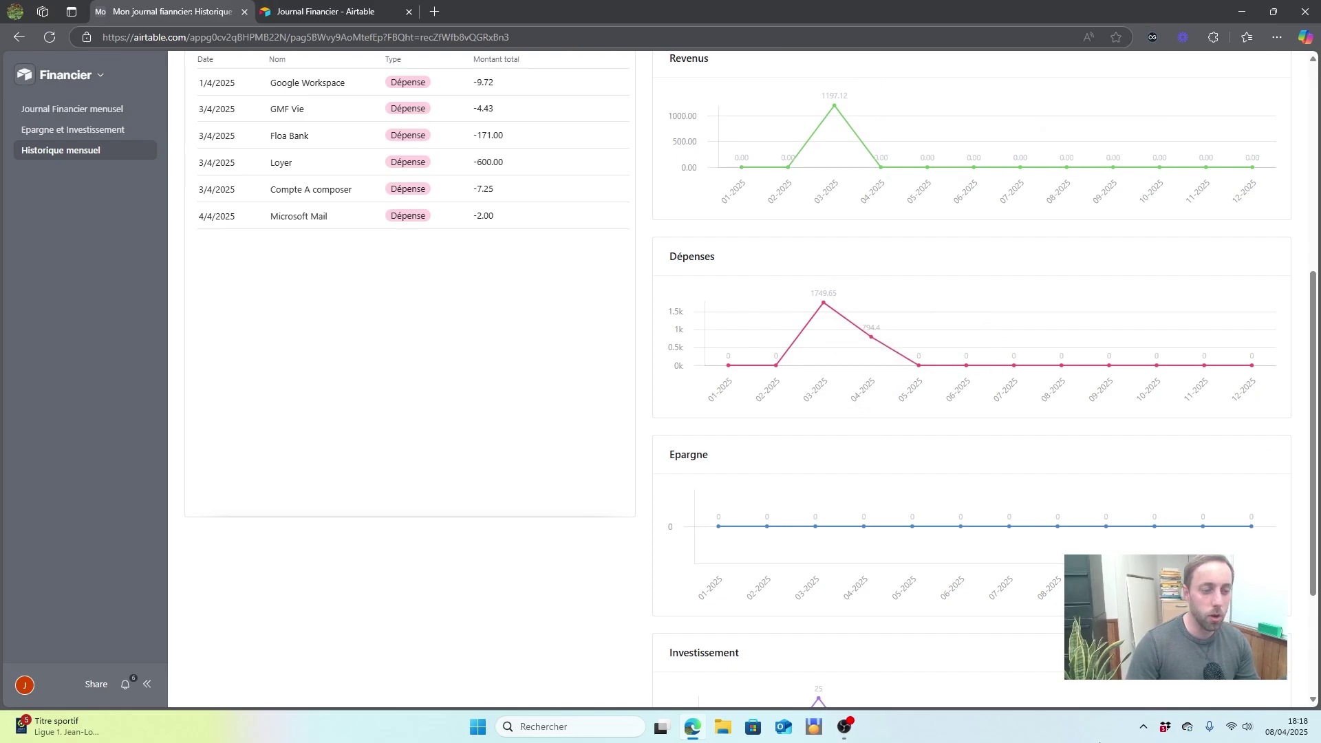
pyautogui.scroll(5, 900, 442)
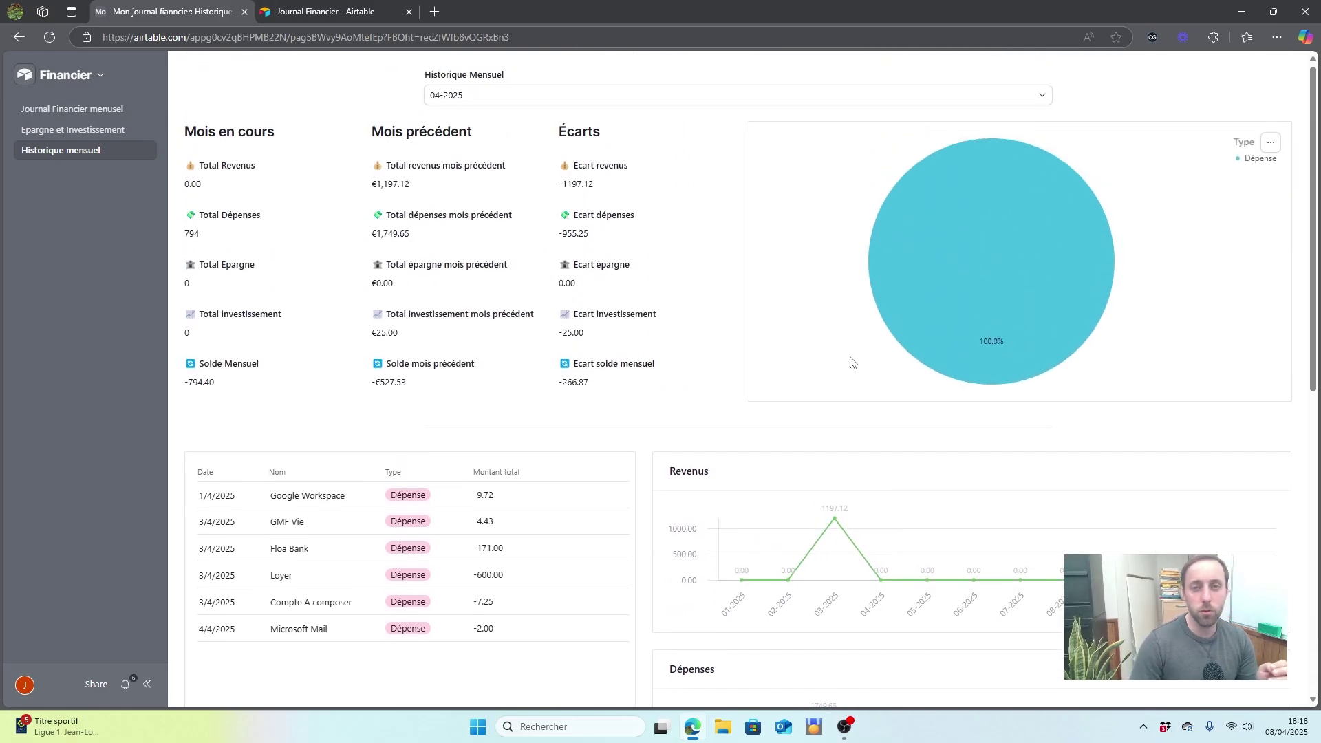
# Step: Open the Financier interface's options for editing pages or viewing data
pyautogui.click(82, 78)
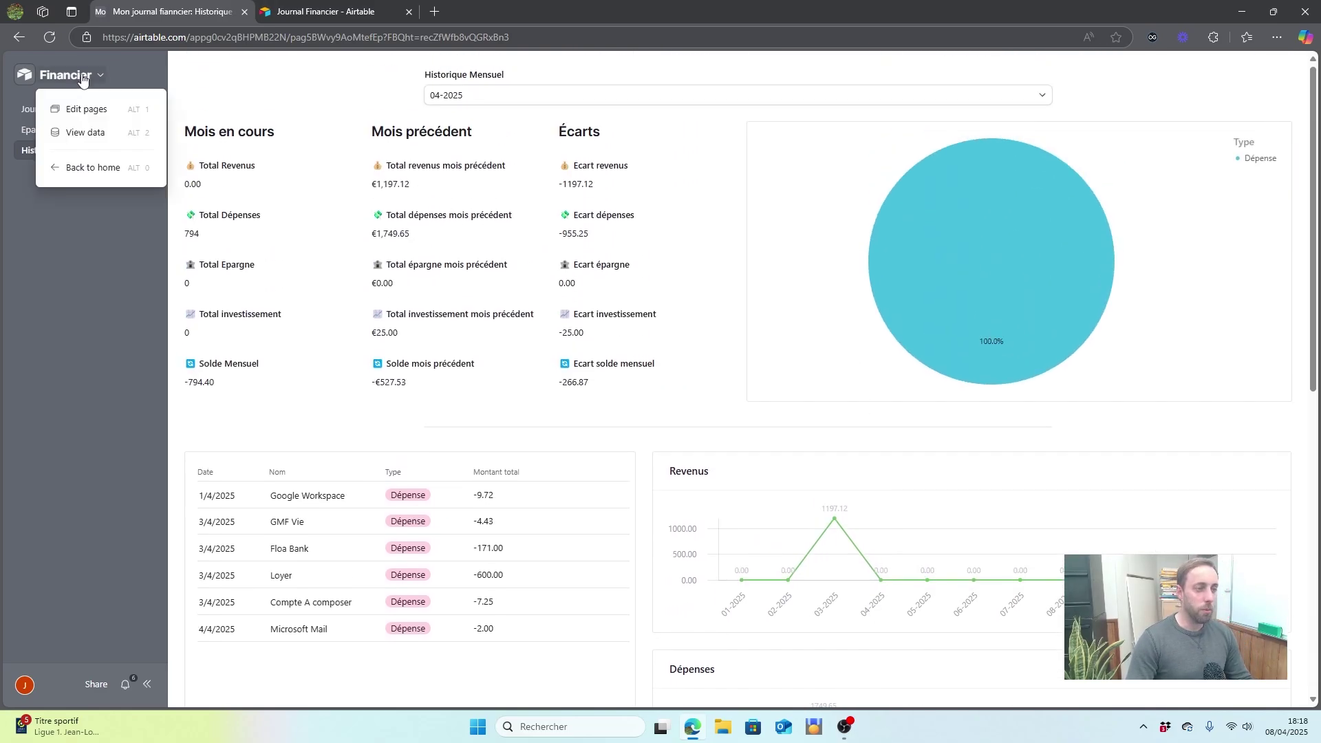